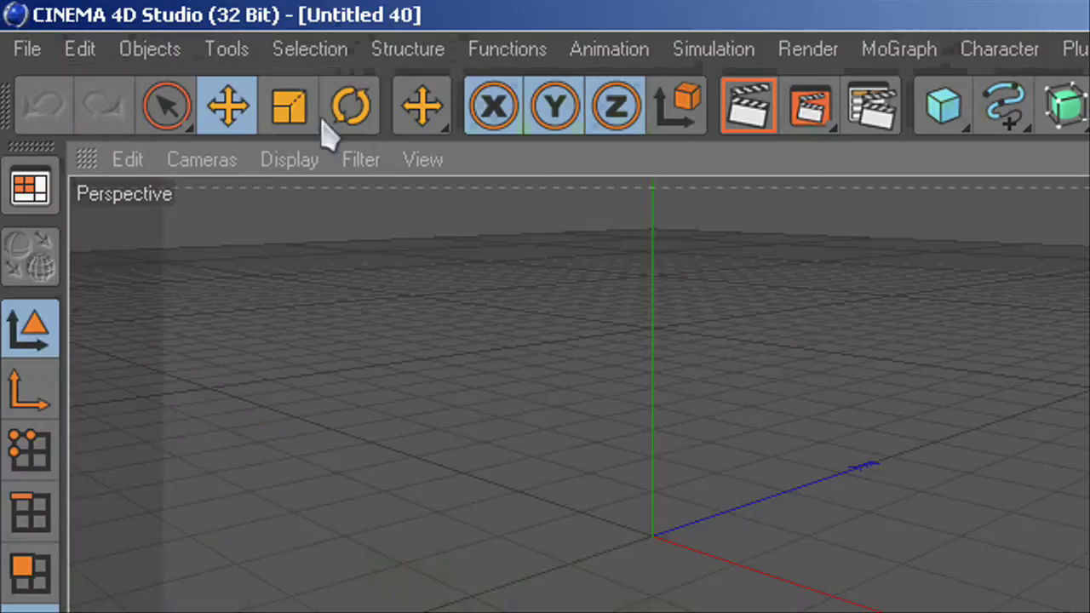
Step: Add a text spline to the scene and set its text to EXAMPLE
{"action": "left_click", "coordinate": [1005, 106]}
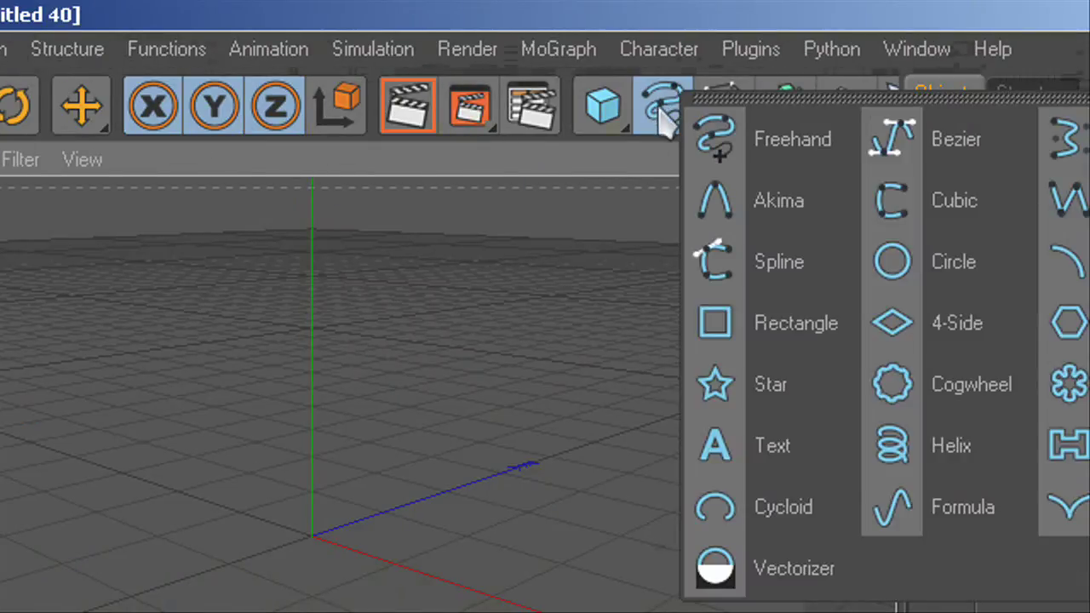
{"action": "left_click", "coordinate": [728, 455]}
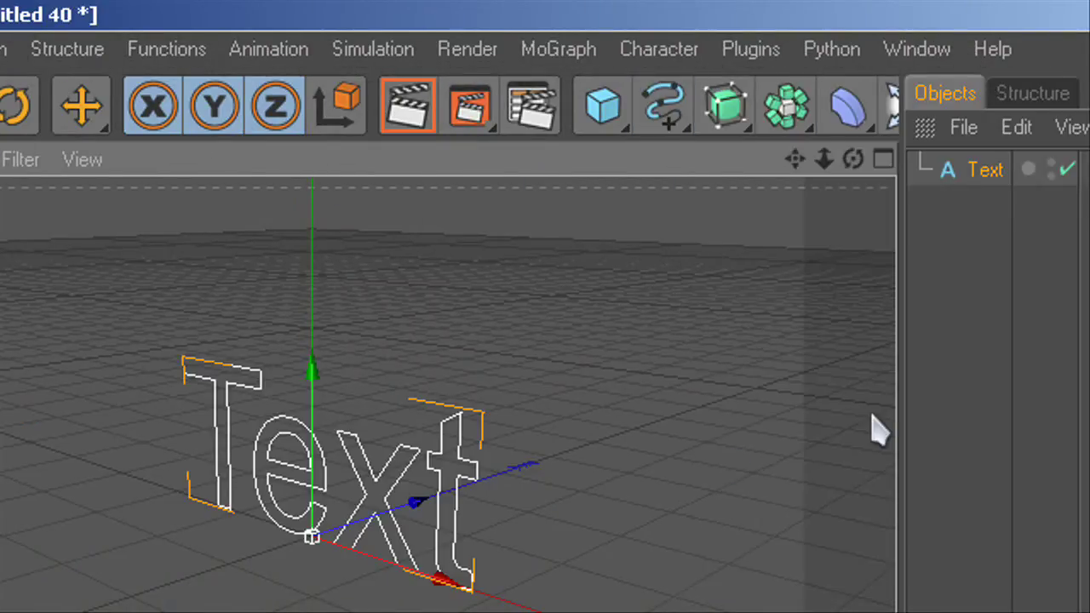
{"action": "left_click", "coordinate": [981, 173]}
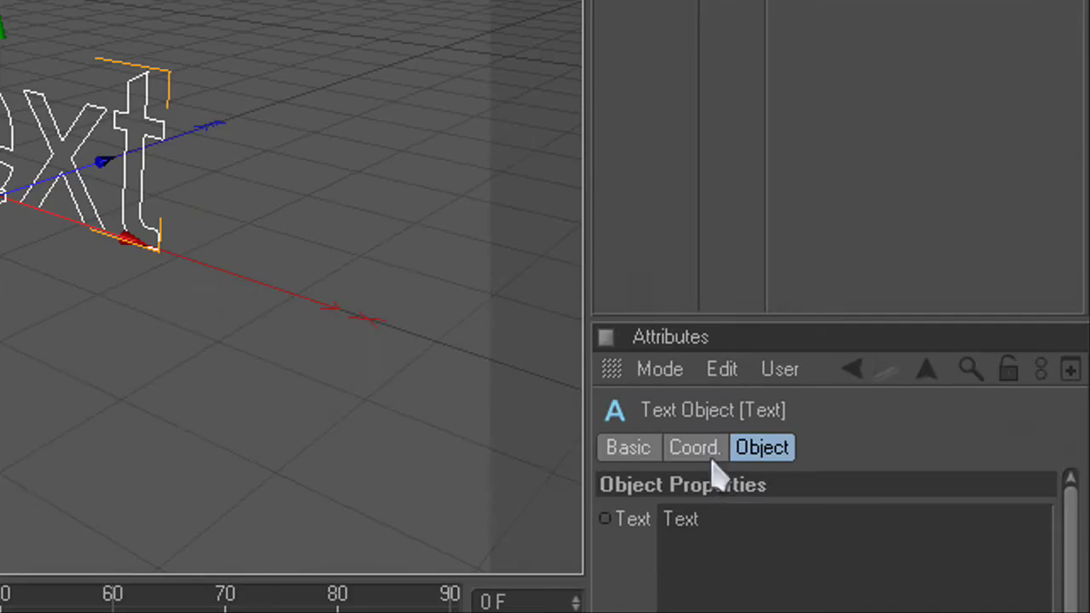
{"action": "left_click", "coordinate": [668, 545]}
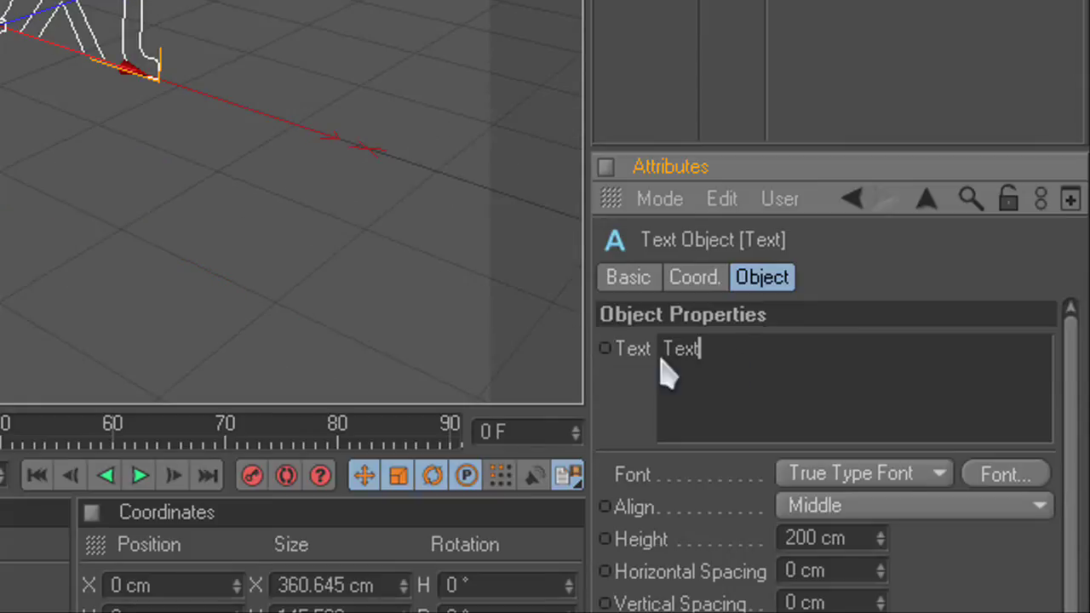
{"action": "left_click_drag", "start_coordinate": [661, 361], "coordinate": [630, 356]}
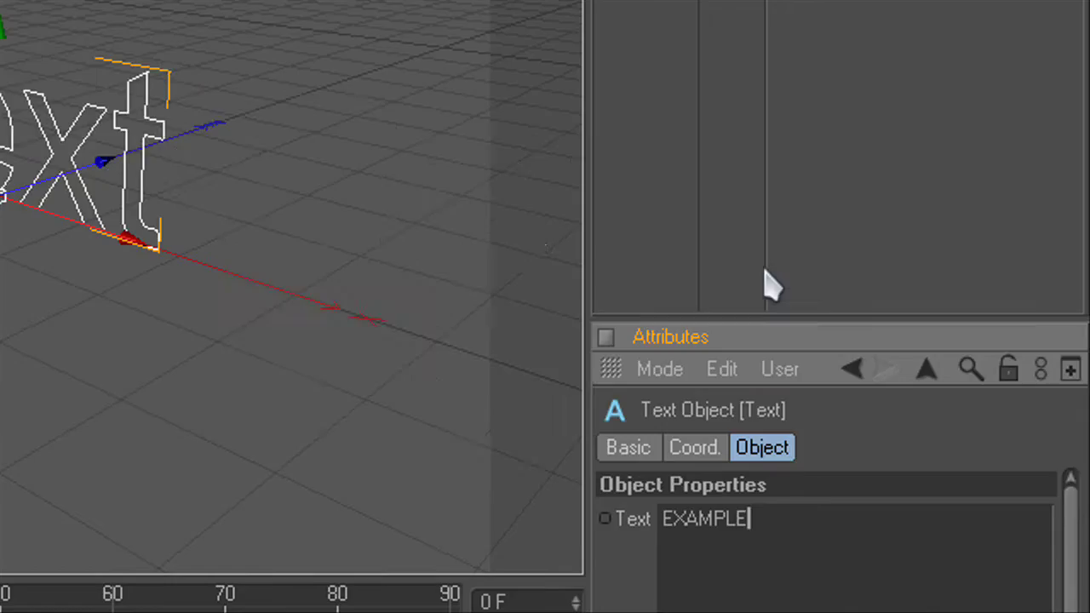
{"action": "left_click", "coordinate": [765, 97]}
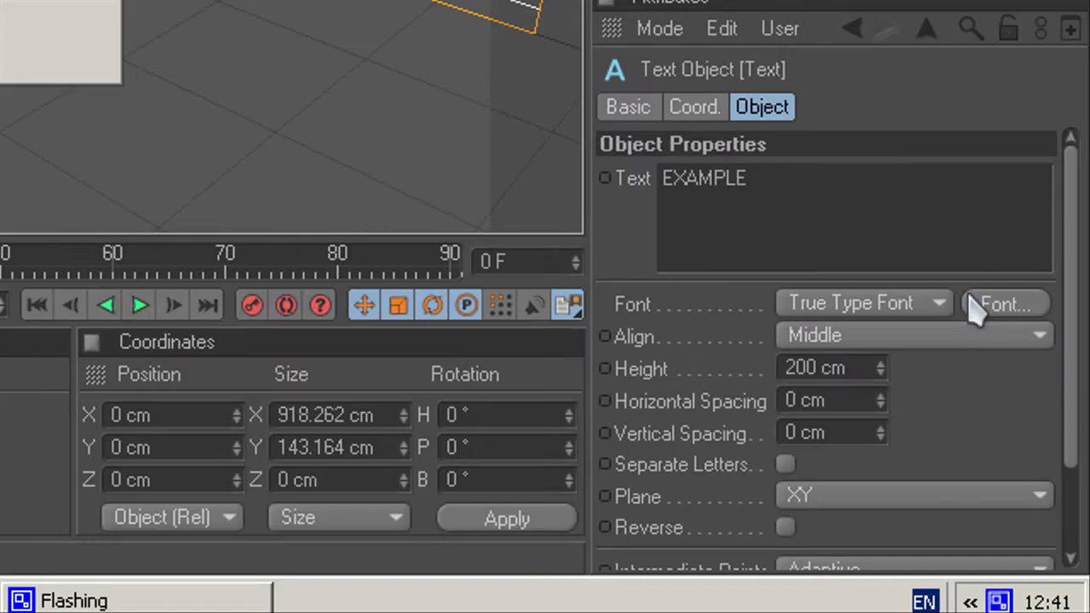
Step: Change the text spline's font to Xirod in the Regular style
{"action": "left_click", "coordinate": [975, 307]}
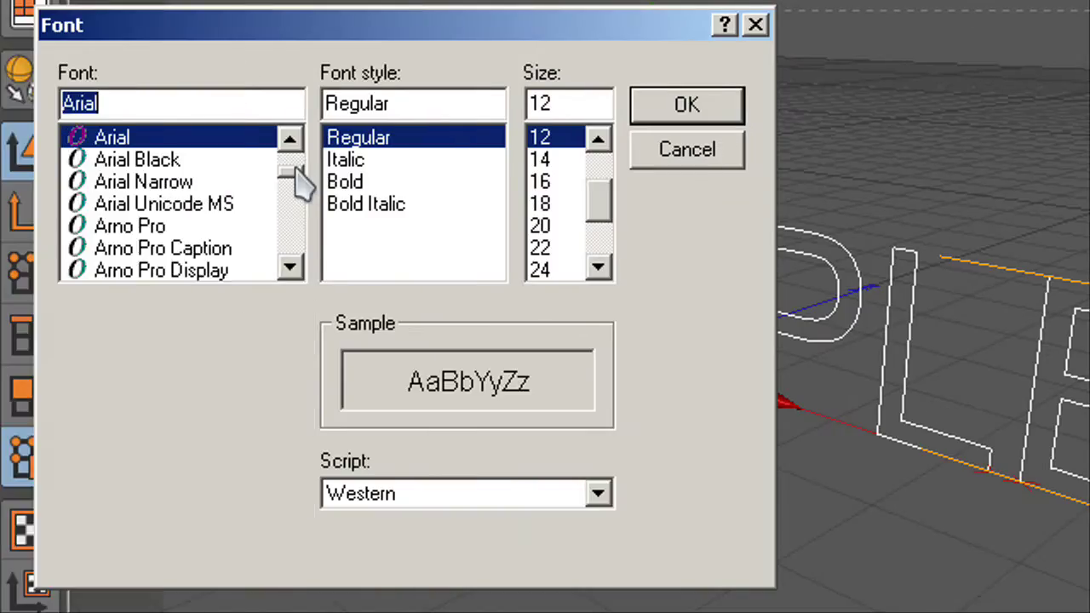
{"action": "left_click_drag", "start_coordinate": [295, 170], "coordinate": [291, 260]}
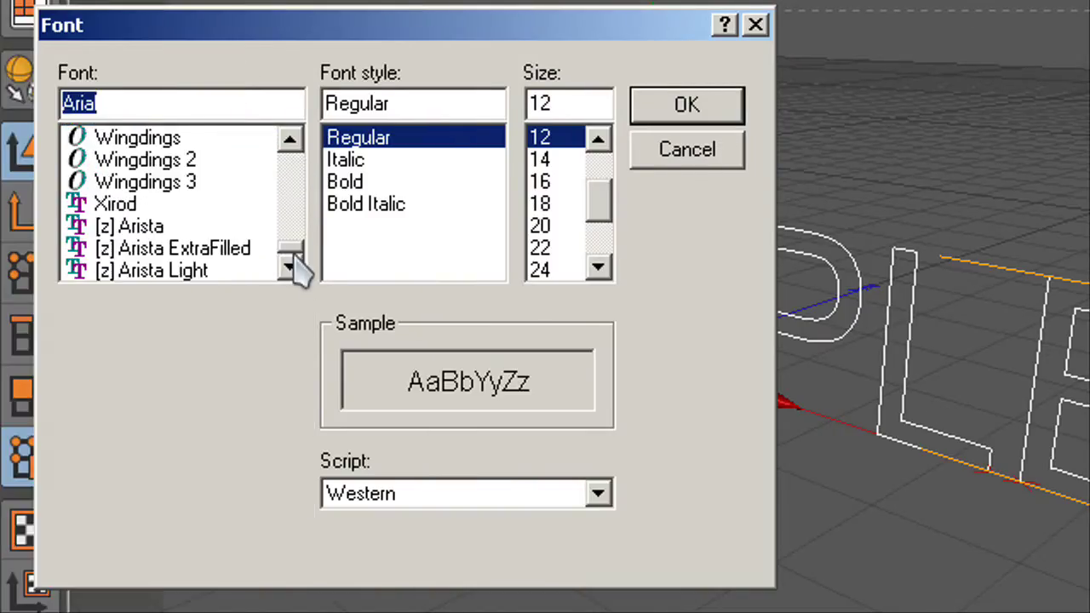
{"action": "left_click", "coordinate": [137, 205]}
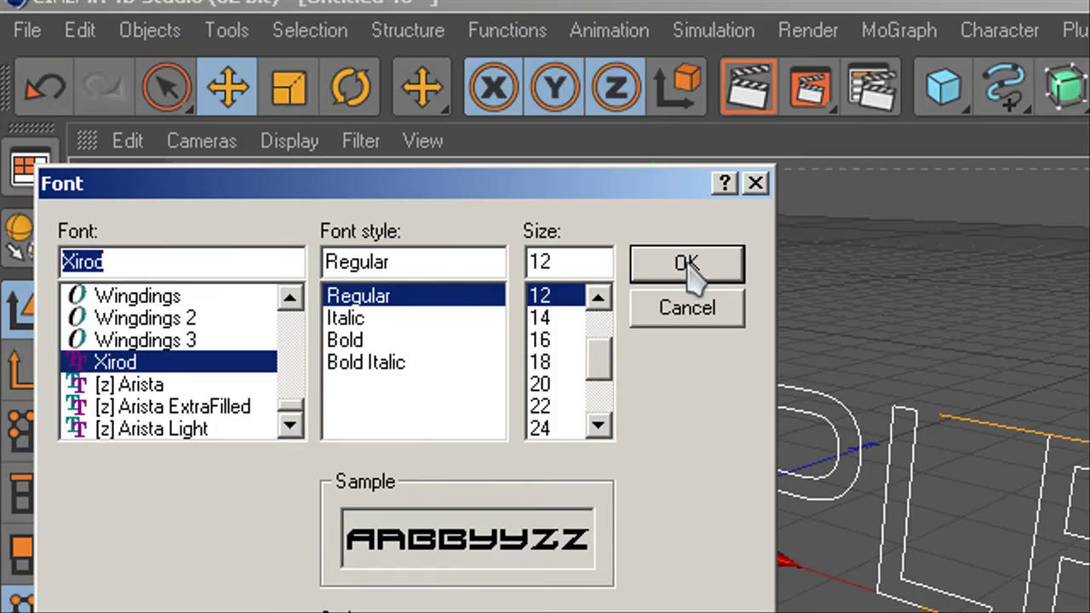
{"action": "left_click", "coordinate": [690, 109]}
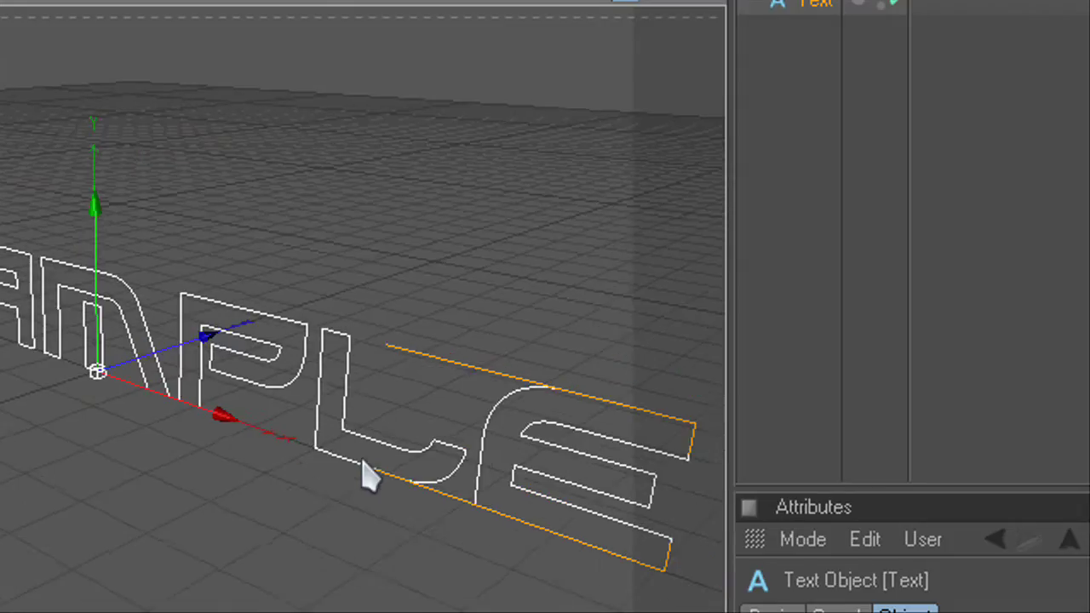
Step: Add an Extrude NURBS object and make the EXAMPLE text spline its child so the letters become solid
{"action": "middle_click_drag", "start_coordinate": [364, 461], "coordinate": [364, 464], "text": "alt"}
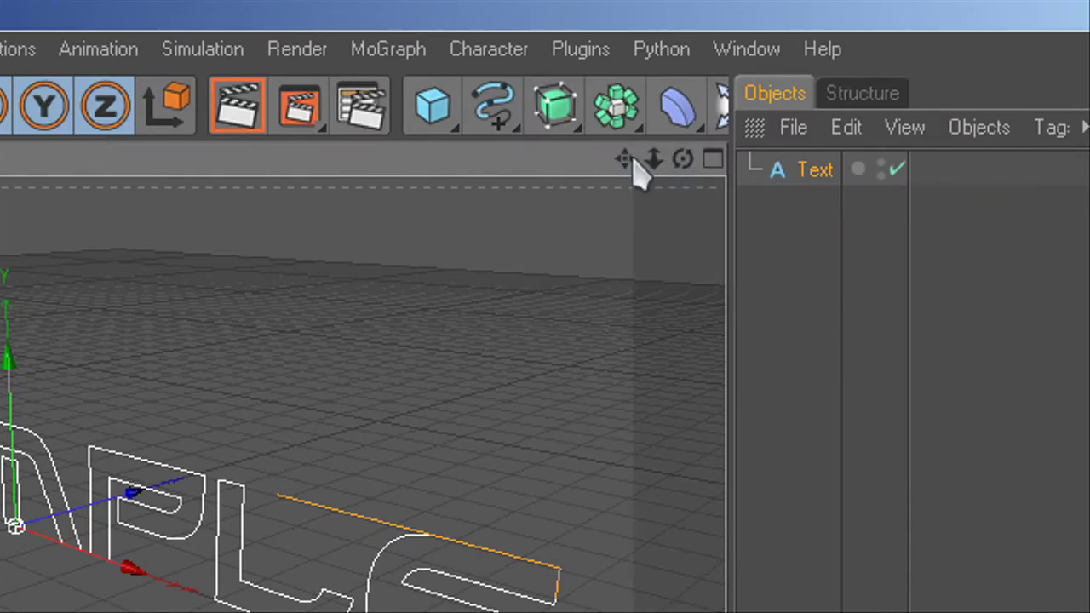
{"action": "left_click_drag", "start_coordinate": [624, 159], "coordinate": [364, 308]}
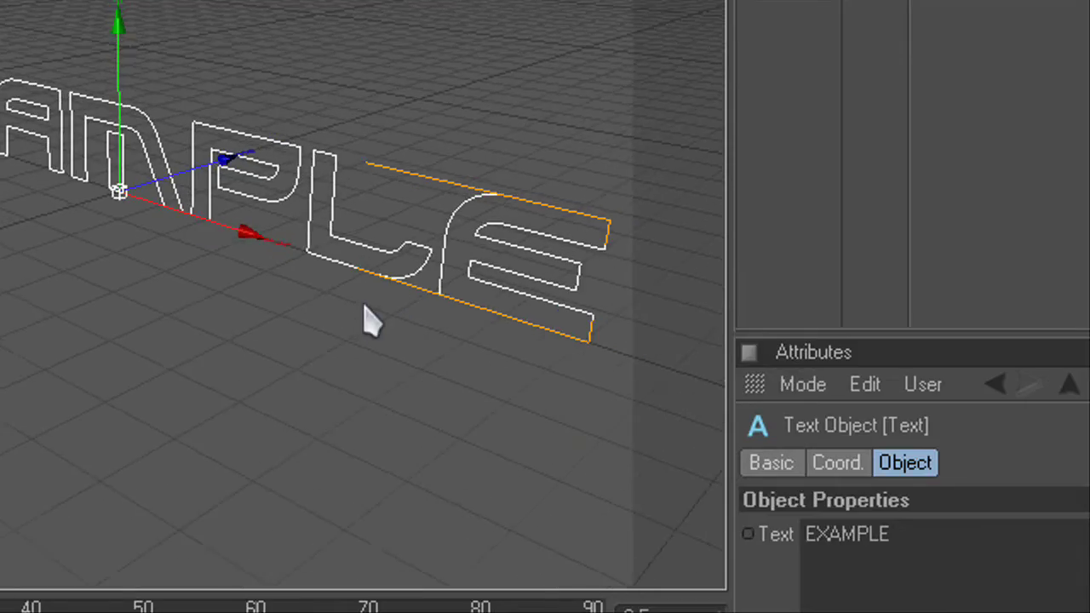
{"action": "left_click_drag", "start_coordinate": [364, 305], "coordinate": [366, 306]}
{"action": "left_click_drag", "start_coordinate": [685, 159], "coordinate": [477, 453]}
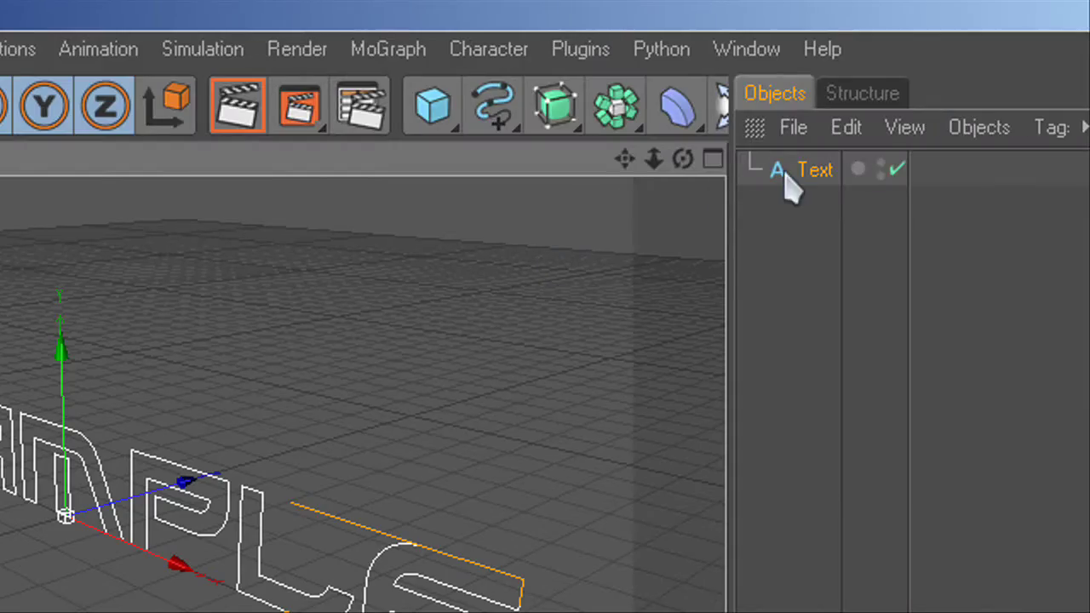
{"action": "left_click_drag", "start_coordinate": [558, 117], "coordinate": [832, 141]}
{"action": "mouse_move", "coordinate": [685, 130]}
{"action": "left_mouse_down"}
{"action": "mouse_move", "coordinate": [414, 110]}
{"action": "mouse_move", "coordinate": [700, 145]}
{"action": "left_mouse_up"}
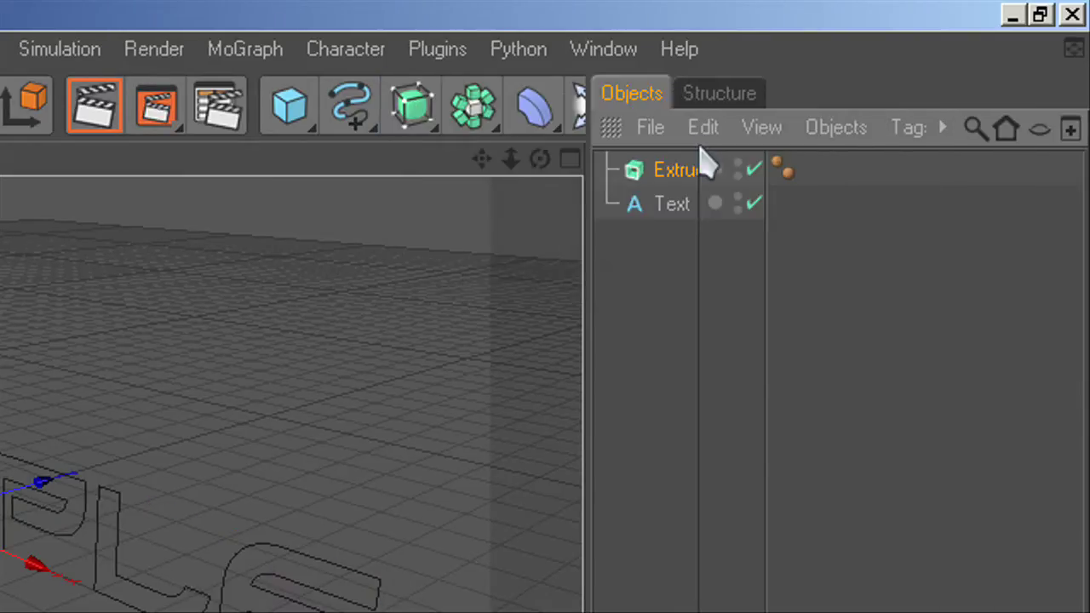
{"action": "left_click", "coordinate": [673, 207]}
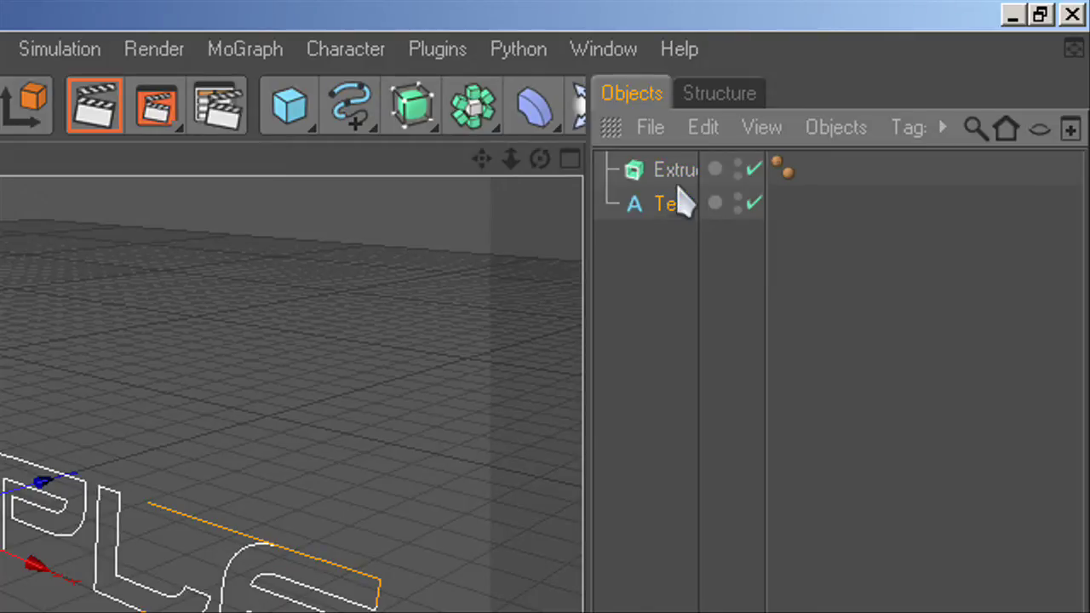
{"action": "left_click_drag", "start_coordinate": [685, 183], "coordinate": [681, 175]}
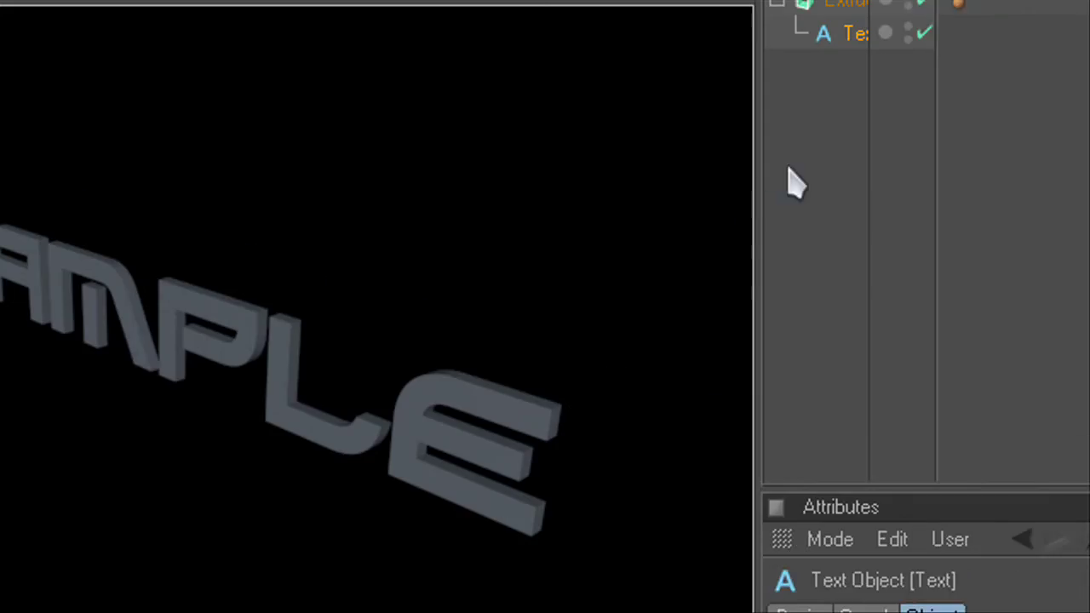
{"action": "left_click", "coordinate": [787, 168]}
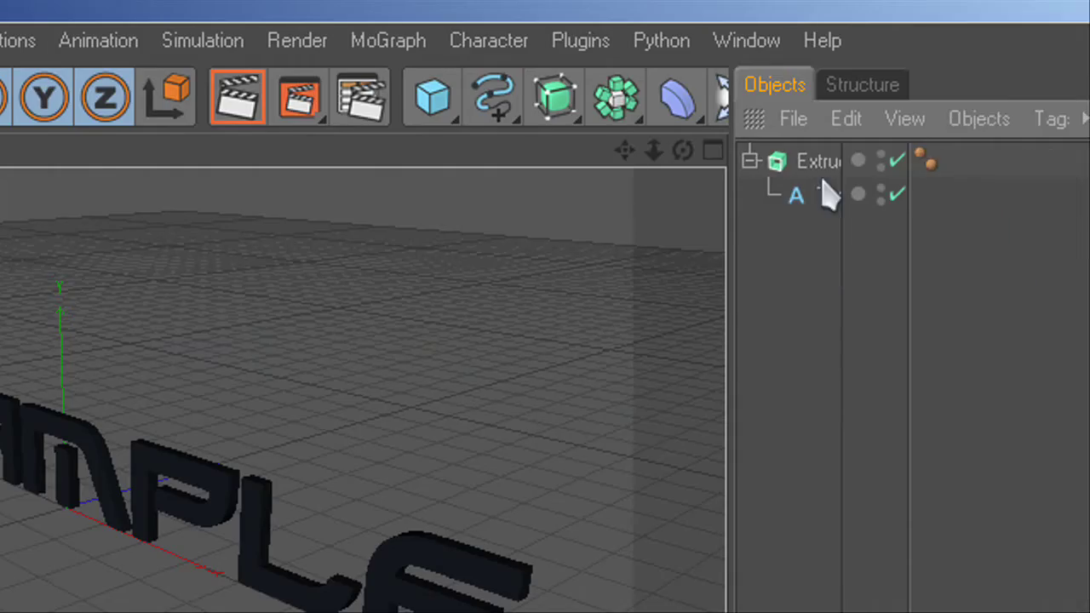
{"action": "left_click", "coordinate": [700, 193]}
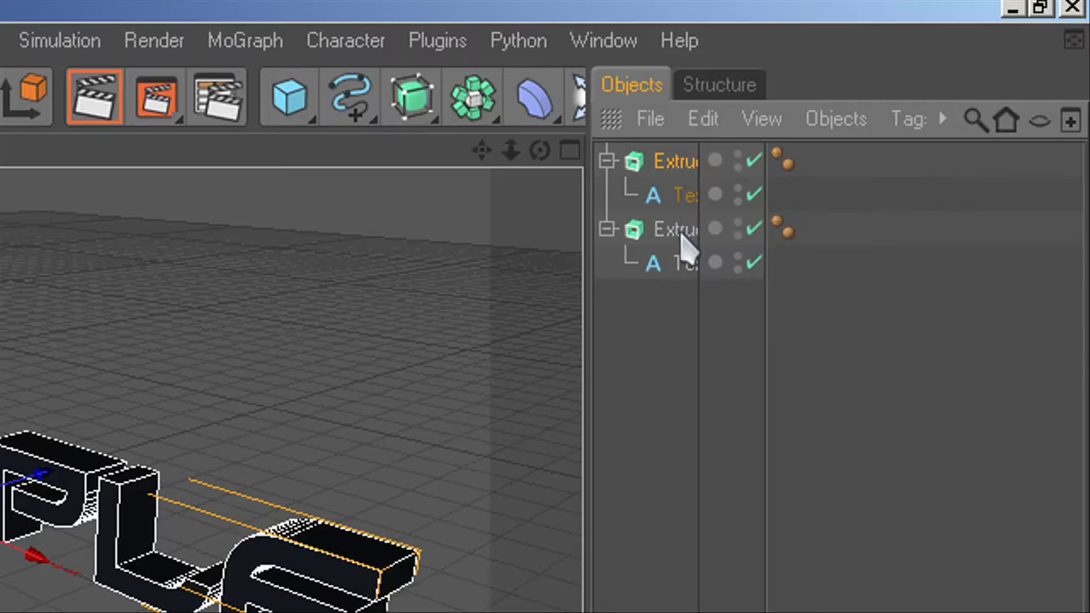
{"action": "left_click", "coordinate": [680, 231]}
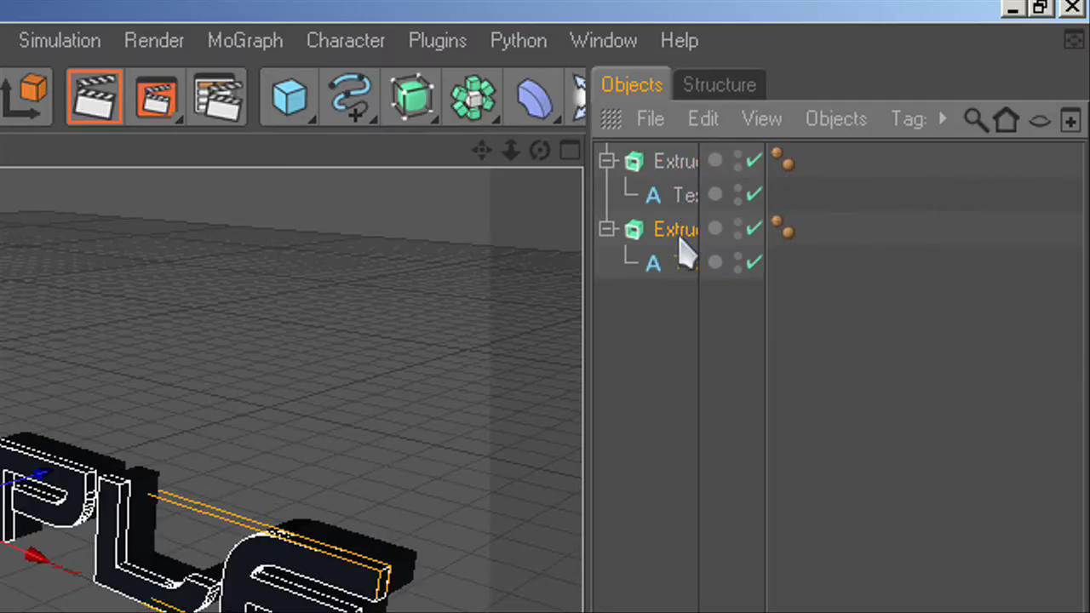
{"action": "left_click", "coordinate": [679, 163]}
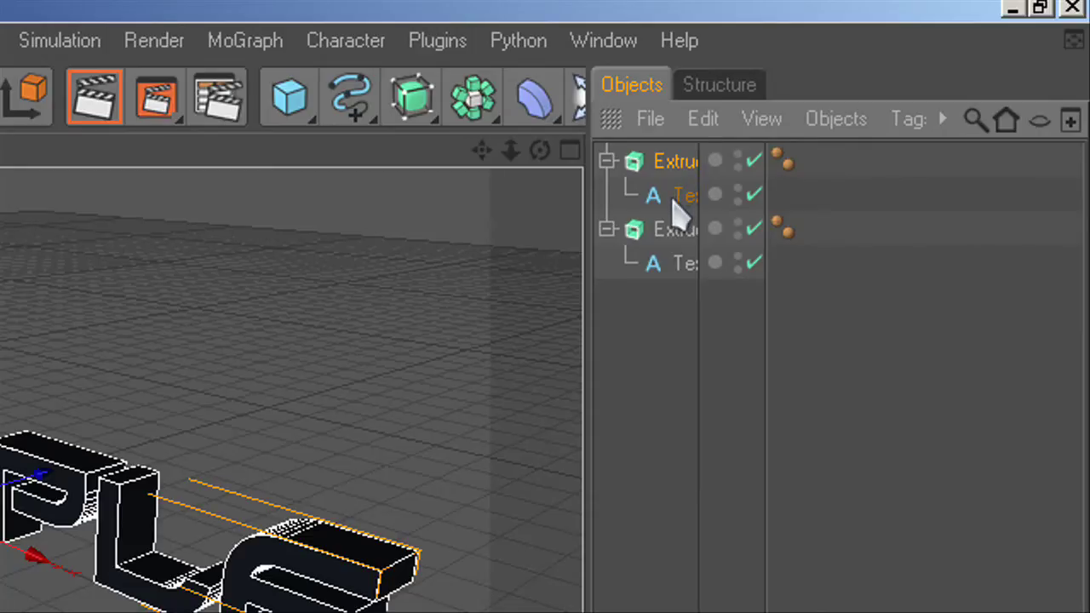
{"action": "key", "text": "Delete"}
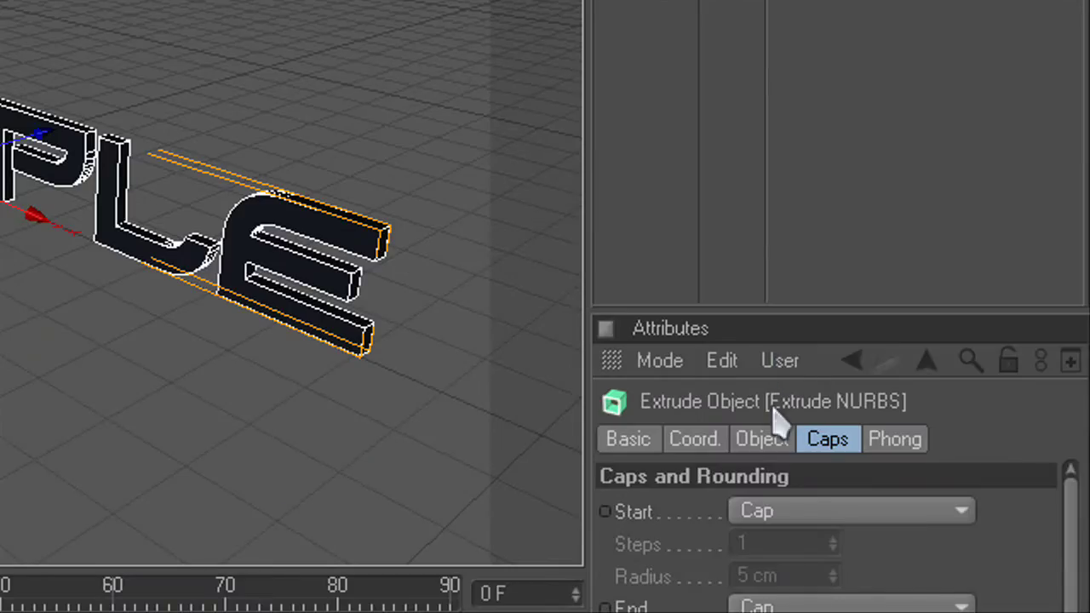
Step: Set the Extrude NURBS object's Z movement to 80 cm to deepen the letters
{"action": "left_click", "coordinate": [776, 436]}
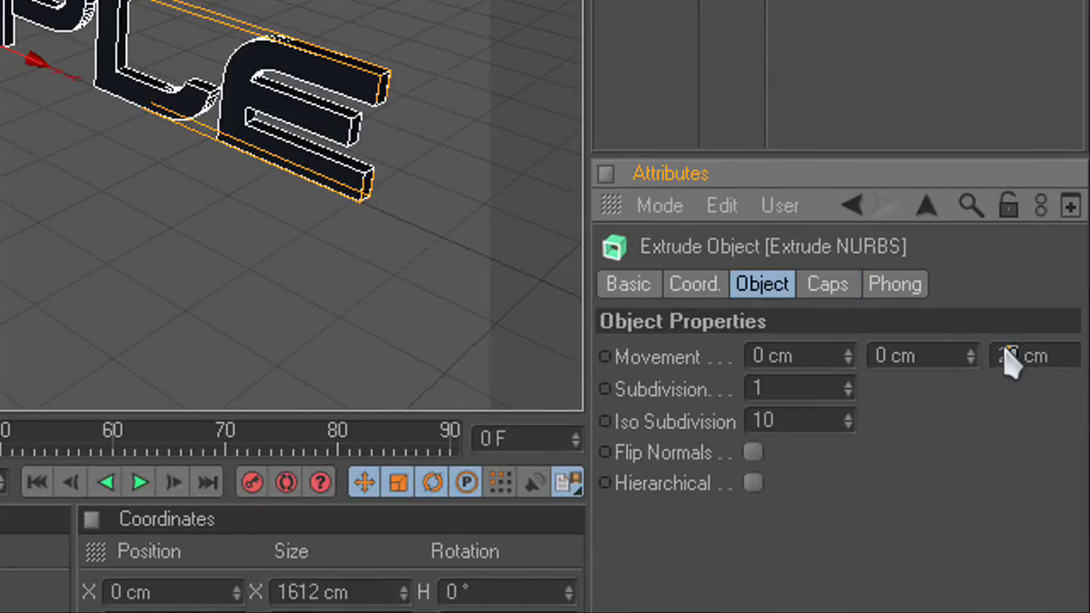
{"action": "left_click", "coordinate": [1008, 356]}
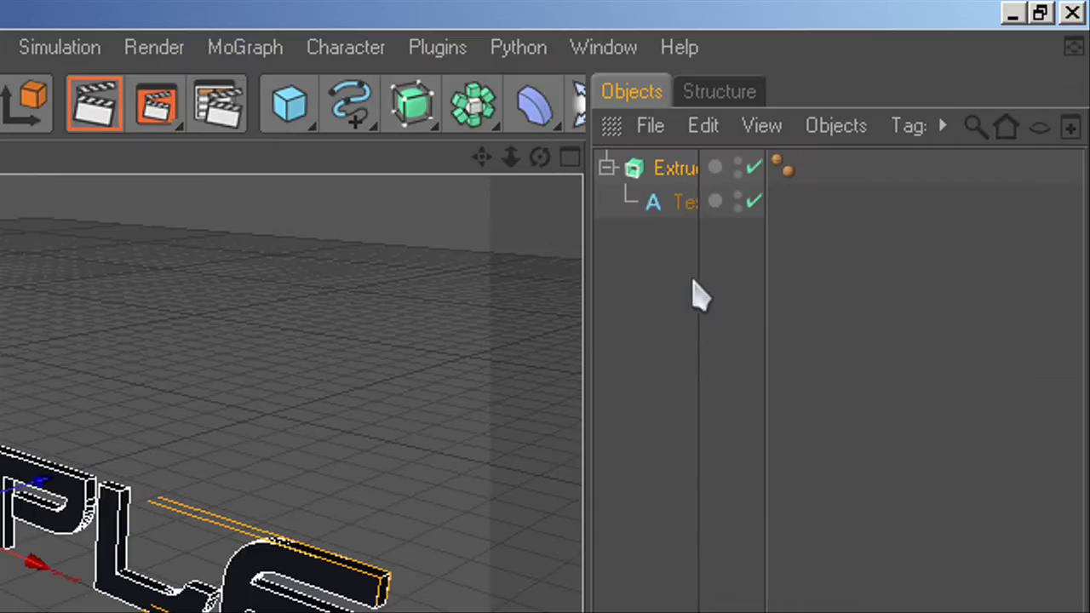
{"action": "left_click", "coordinate": [671, 230]}
Step: Duplicate the Extrude NURBS object together with its text spline
{"action": "left_click", "coordinate": [670, 172]}
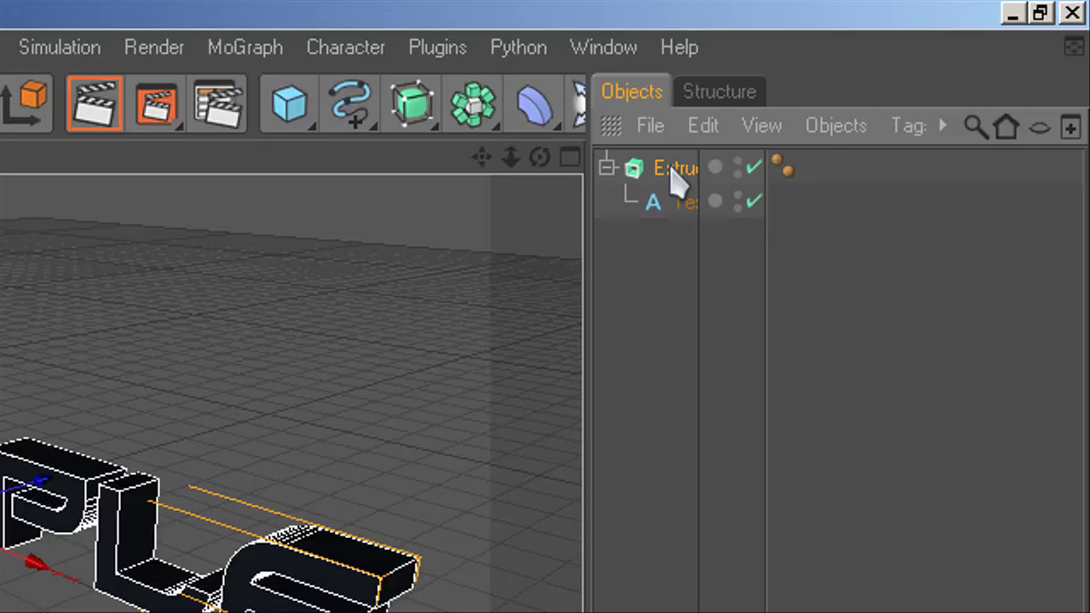
{"action": "key", "text": "ctrl+c"}
{"action": "key", "text": "ctrl+v"}
{"action": "left_click", "coordinate": [677, 236]}
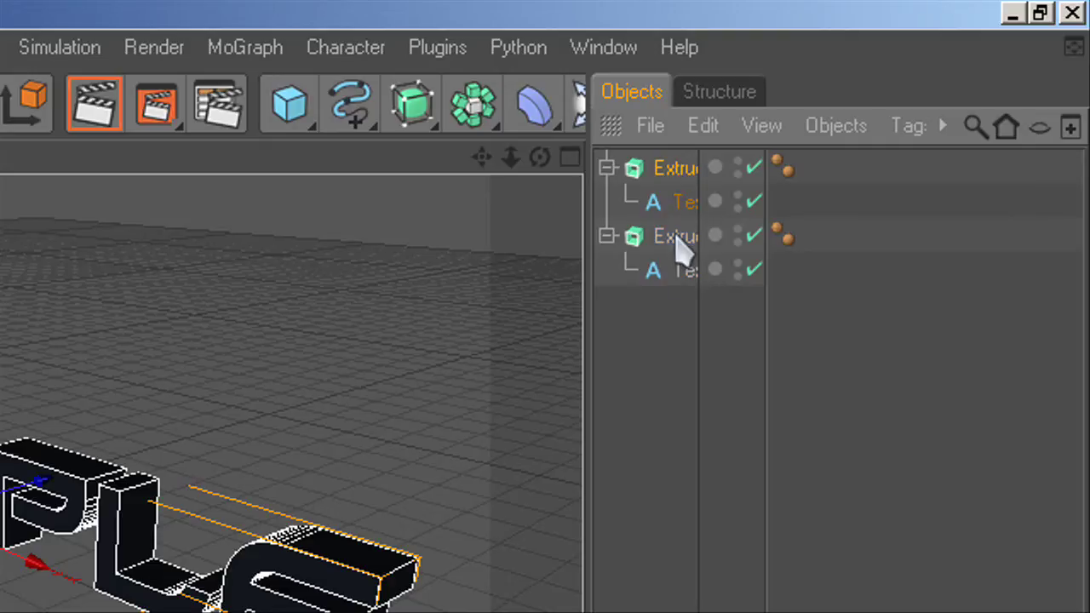
{"action": "left_click", "coordinate": [682, 168]}
{"action": "left_click", "coordinate": [703, 126]}
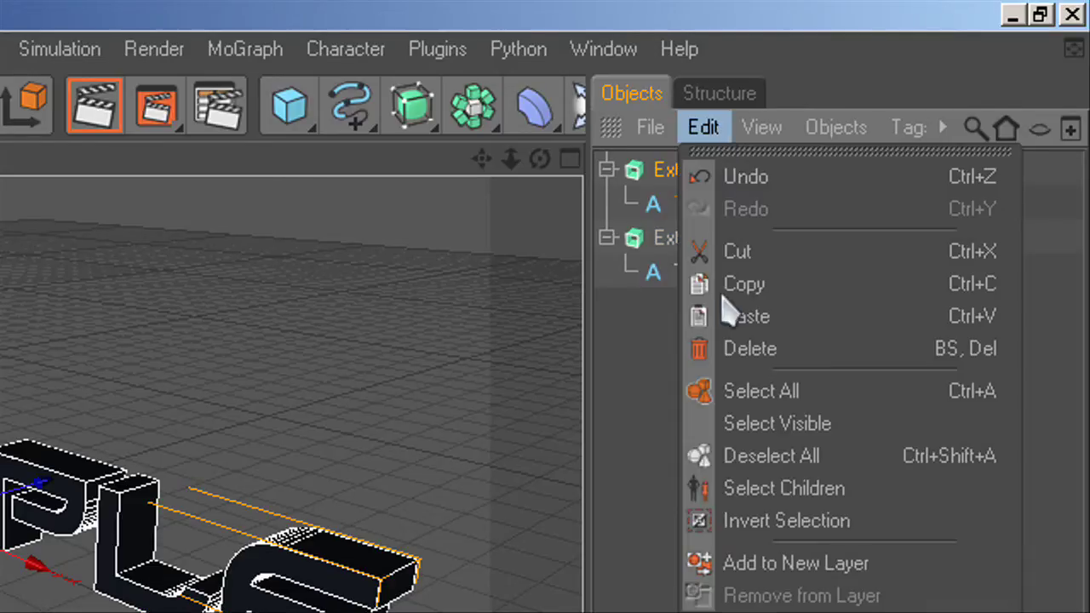
{"action": "left_click", "coordinate": [649, 225]}
Step: Set the duplicated Extrude NURBS object's Z movement to 40 cm
{"action": "left_click", "coordinate": [667, 238]}
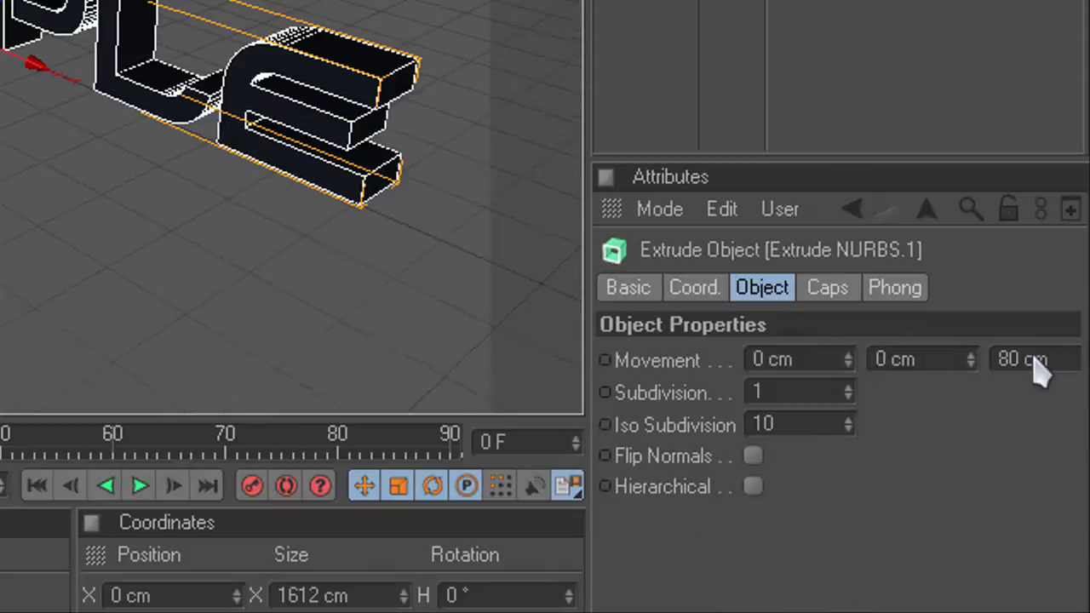
{"action": "double_click", "coordinate": [1026, 361]}
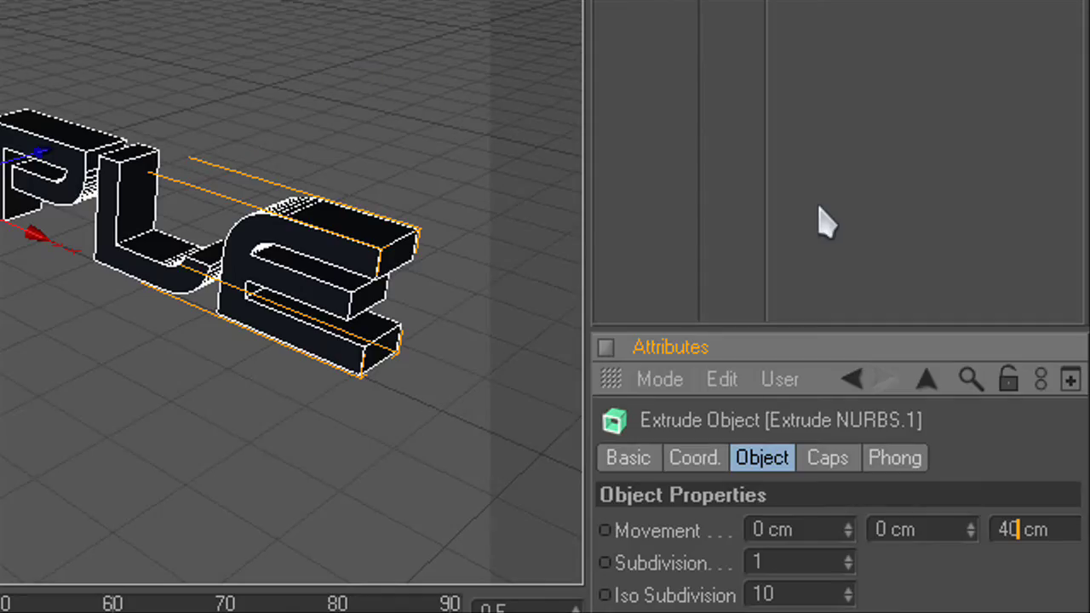
{"action": "left_click", "coordinate": [817, 35]}
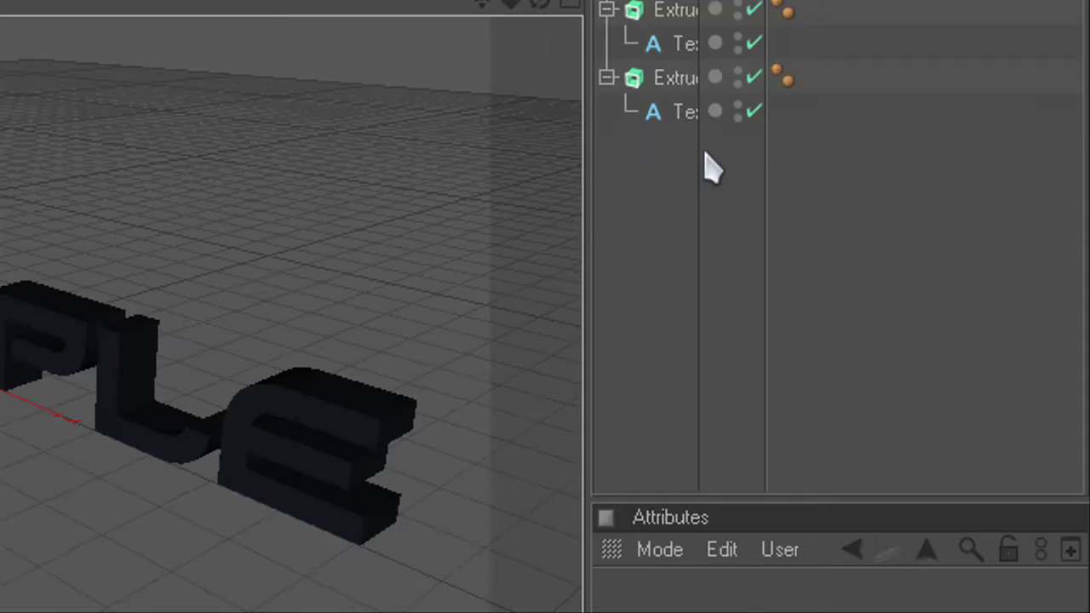
Step: Move the 40 cm deep extrusion along the Z axis to about 18.7 cm, inside the deeper letters
{"action": "left_click", "coordinate": [663, 241]}
{"action": "left_click", "coordinate": [640, 177]}
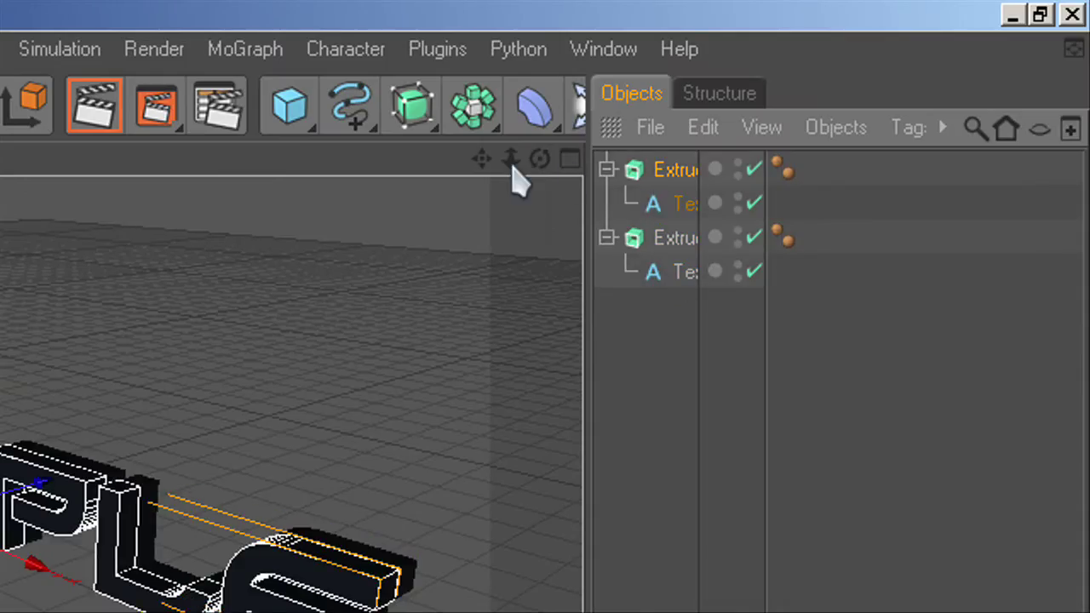
{"action": "left_click_drag", "start_coordinate": [540, 157], "coordinate": [389, 300]}
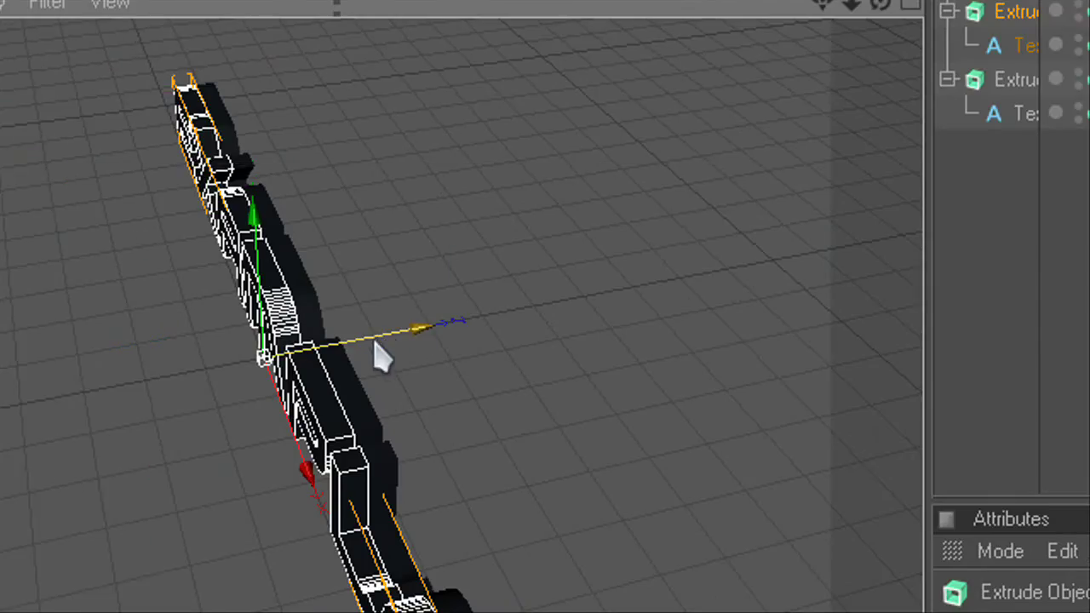
{"action": "left_click_drag", "start_coordinate": [206, 175], "coordinate": [392, 317]}
{"action": "left_click_drag", "start_coordinate": [556, 308], "coordinate": [559, 308]}
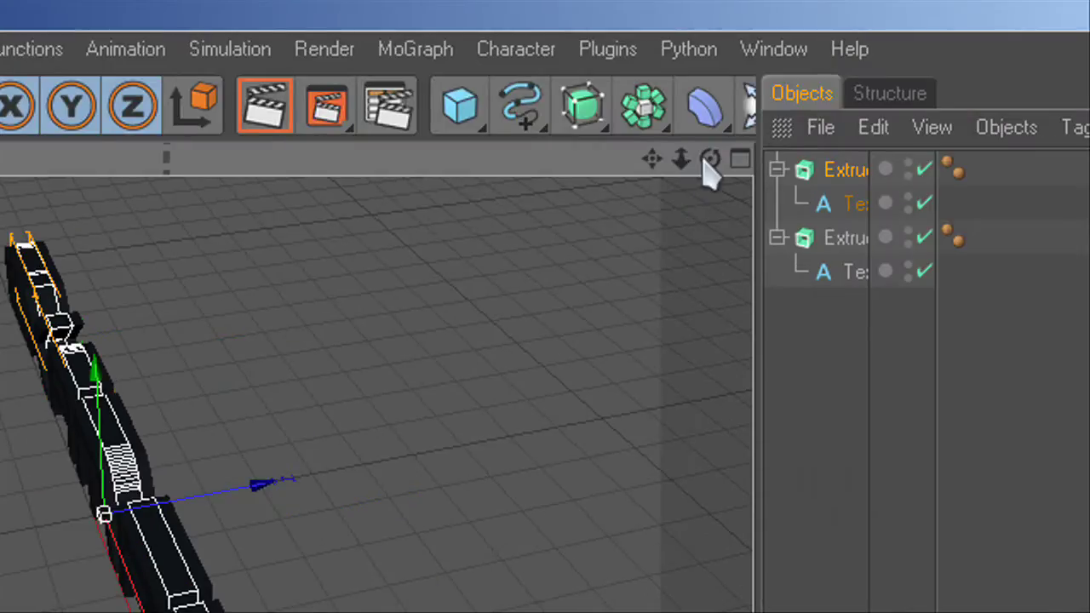
Step: Set both the start and end of the 40 cm deep extrusion to Fillet Cap and slightly increase the fillet radius
{"action": "left_click_drag", "start_coordinate": [706, 159], "coordinate": [389, 309]}
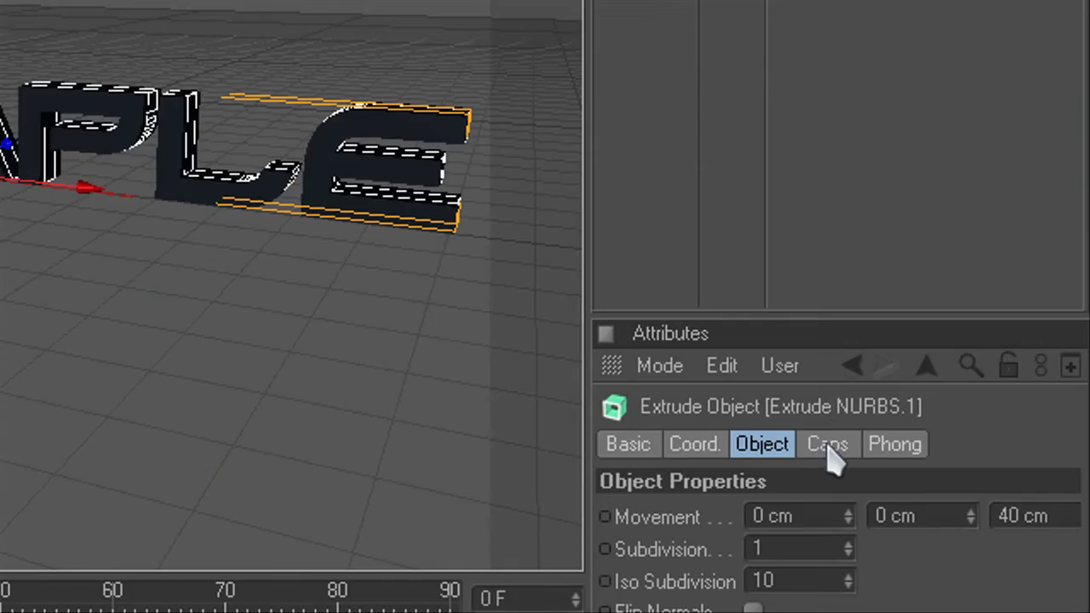
{"action": "left_click", "coordinate": [828, 447]}
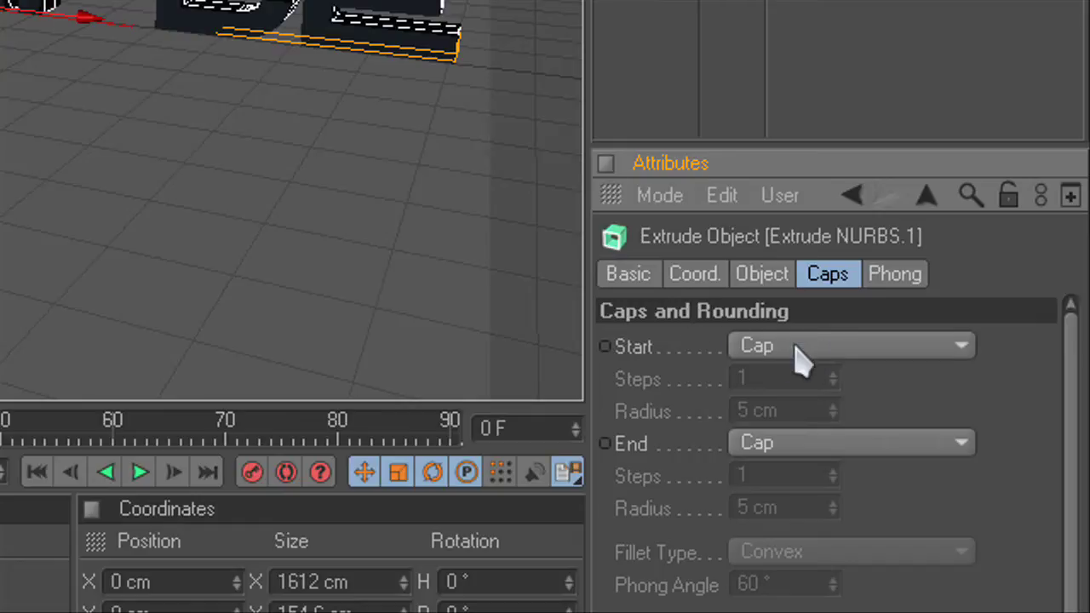
{"action": "left_click", "coordinate": [796, 348]}
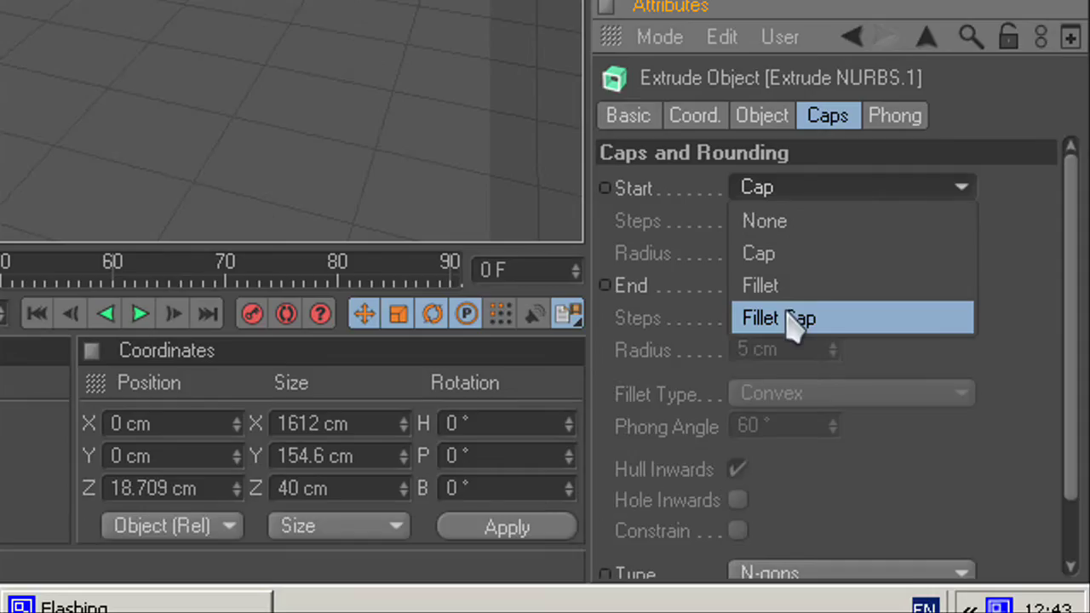
{"action": "left_click", "coordinate": [792, 324]}
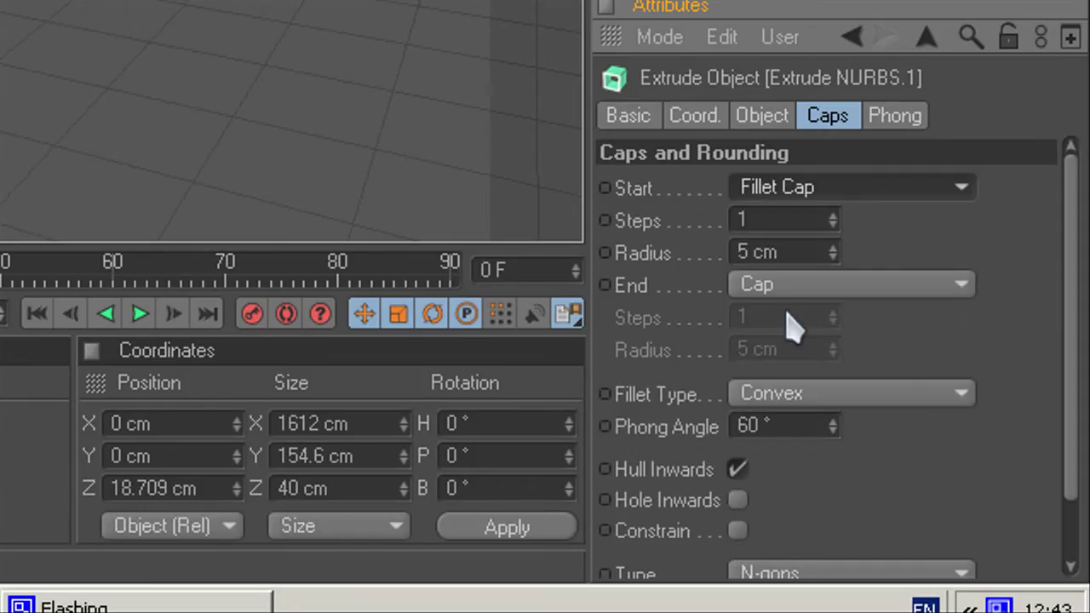
{"action": "left_click", "coordinate": [732, 290]}
{"action": "left_click", "coordinate": [790, 417]}
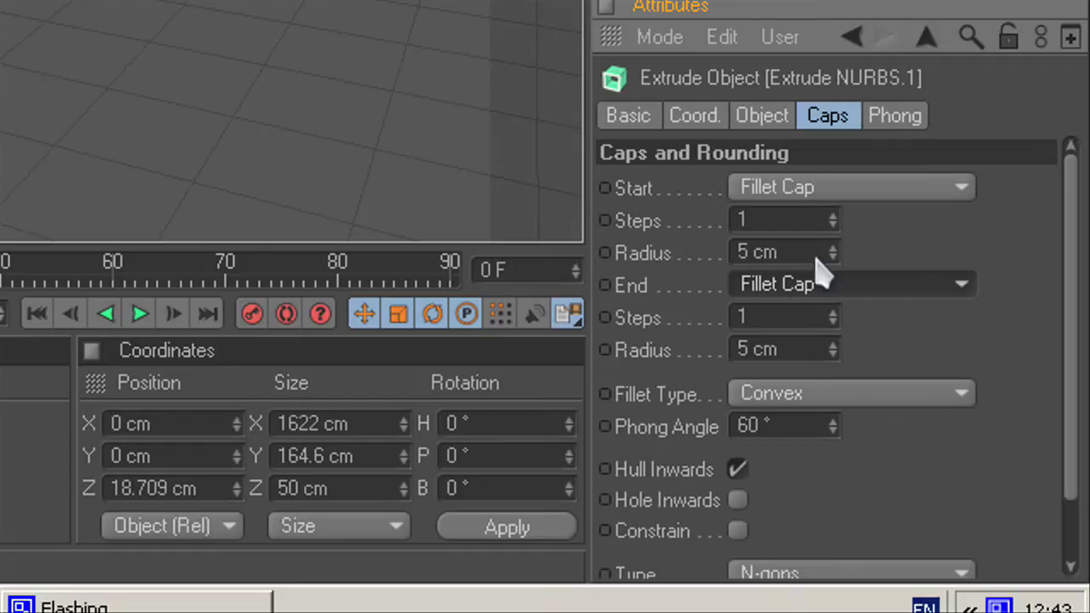
{"action": "left_click", "coordinate": [834, 248]}
{"action": "left_click", "coordinate": [834, 248]}
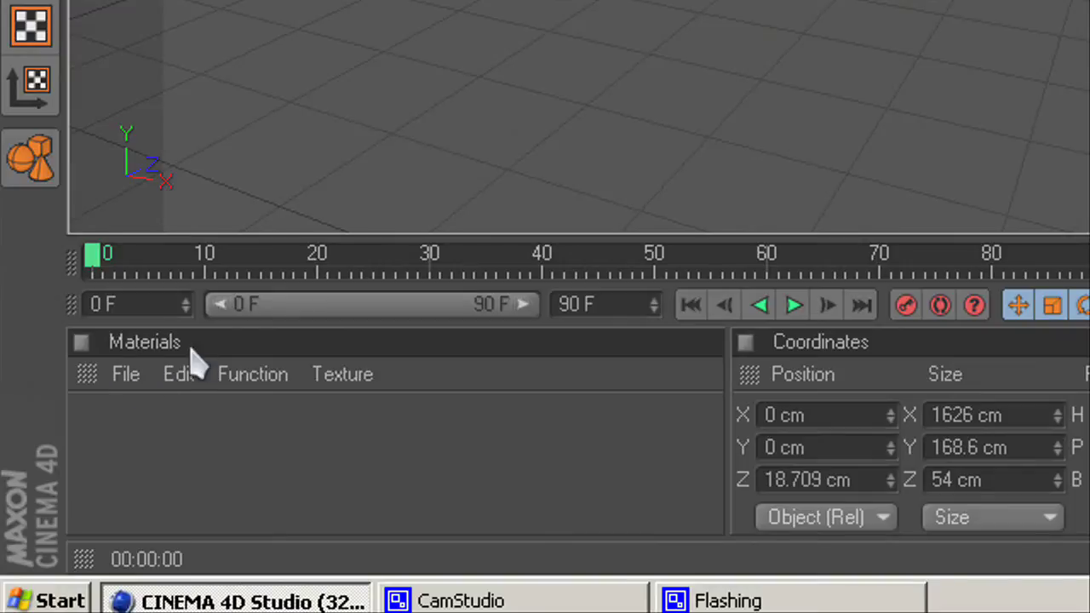
Step: Create a new standard material and a second material based on the Nukei shader
{"action": "left_click", "coordinate": [128, 375]}
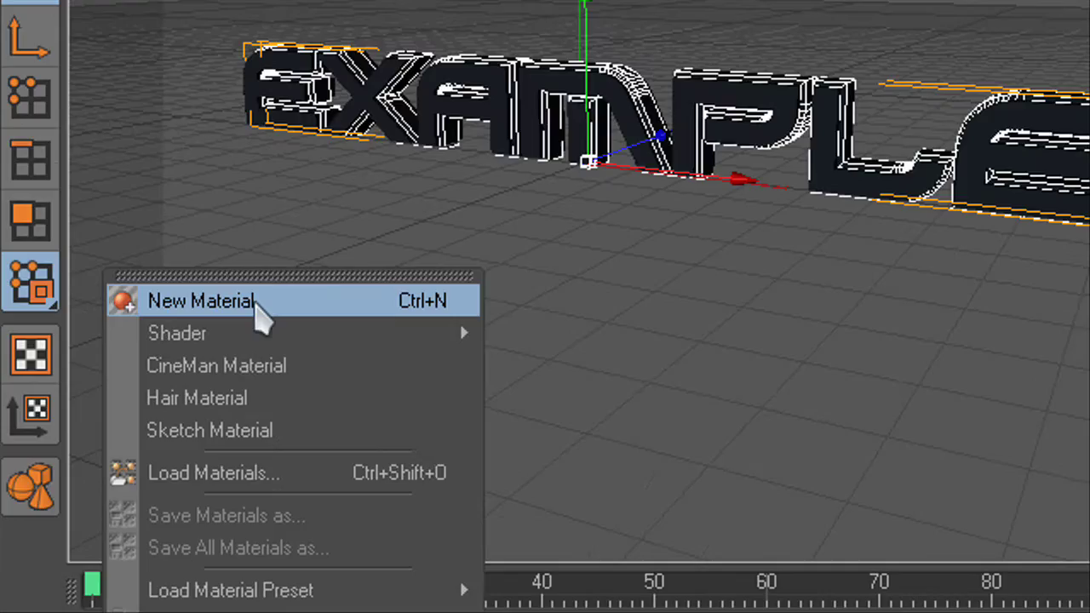
{"action": "left_click", "coordinate": [255, 303]}
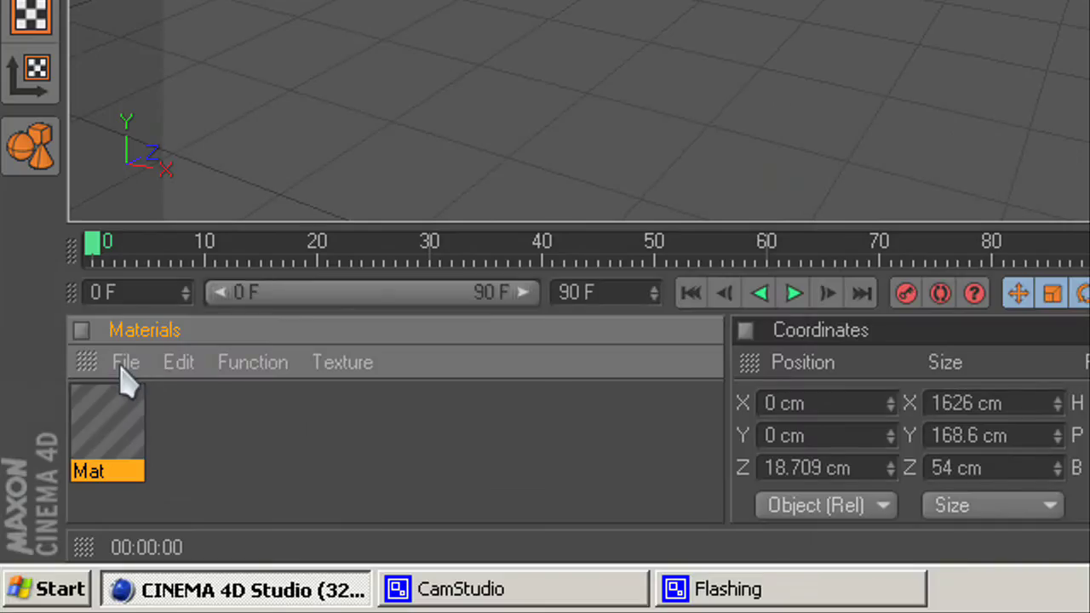
{"action": "left_click", "coordinate": [126, 364]}
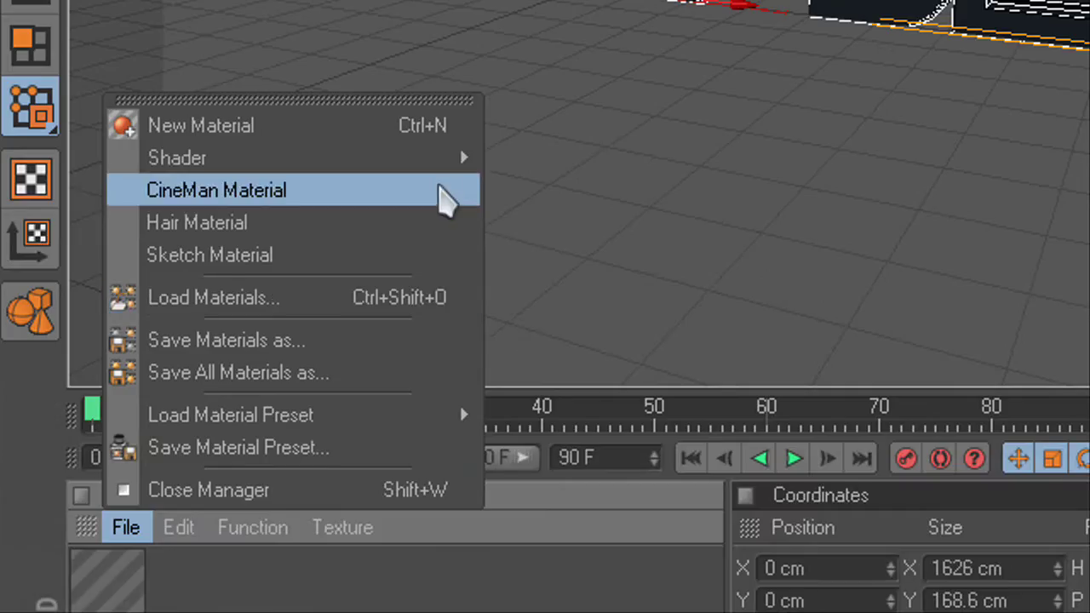
{"action": "mouse_move", "coordinate": [449, 328]}
{"action": "left_click", "coordinate": [545, 526]}
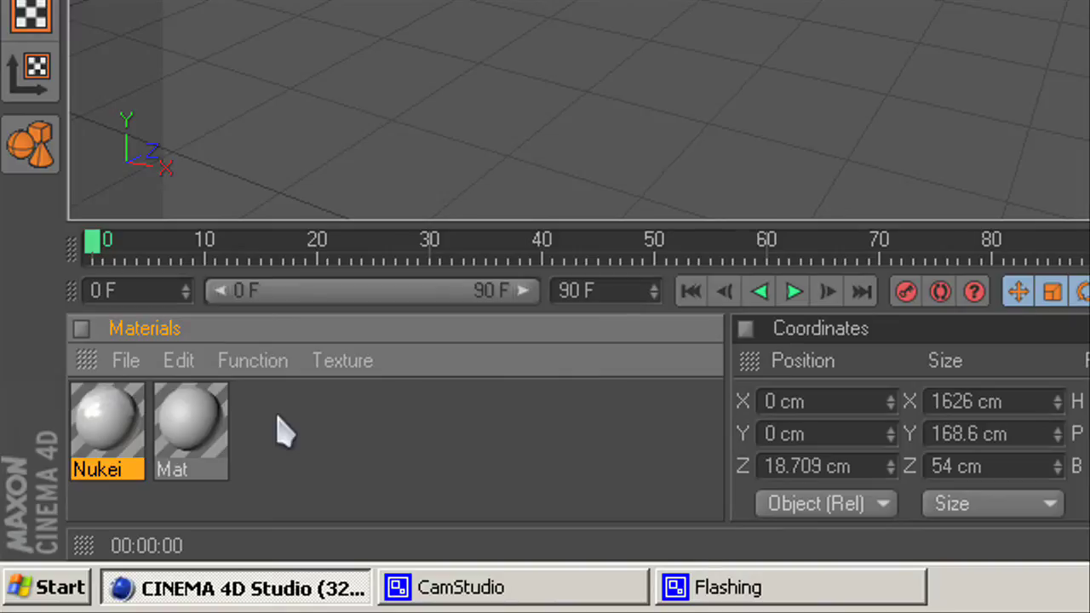
Step: Set the Nukei material's Diffuse A color to a fully saturated, bright red
{"action": "left_click", "coordinate": [218, 432]}
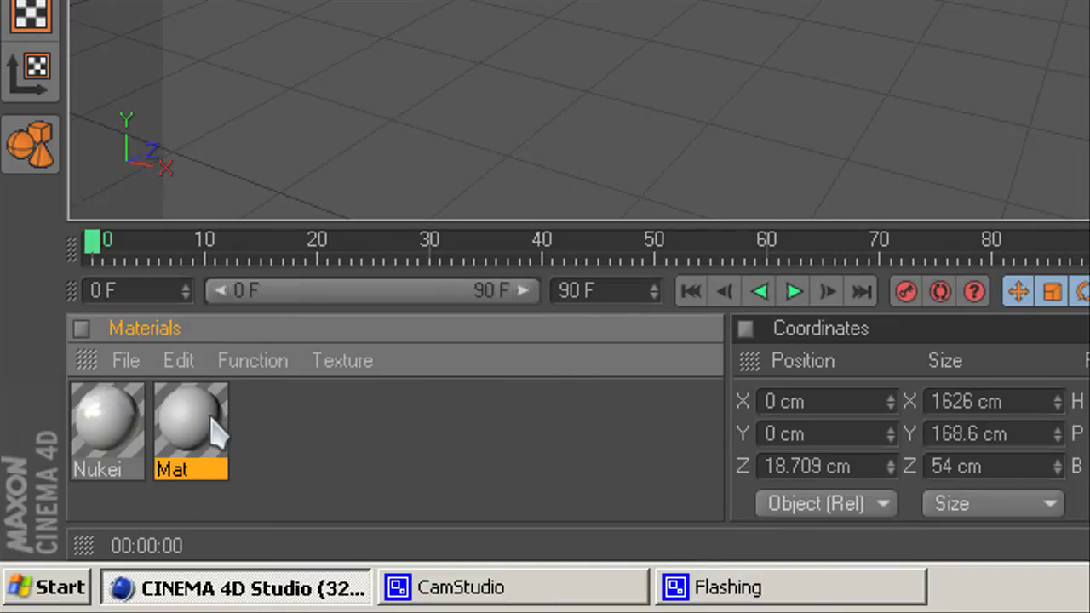
{"action": "left_click", "coordinate": [136, 445]}
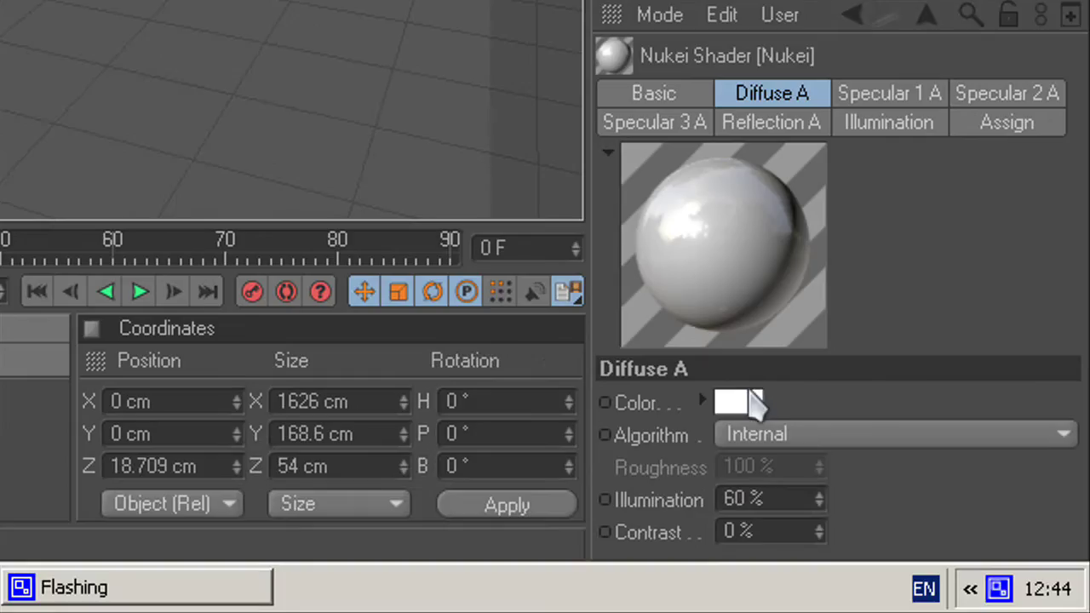
{"action": "left_click", "coordinate": [747, 571]}
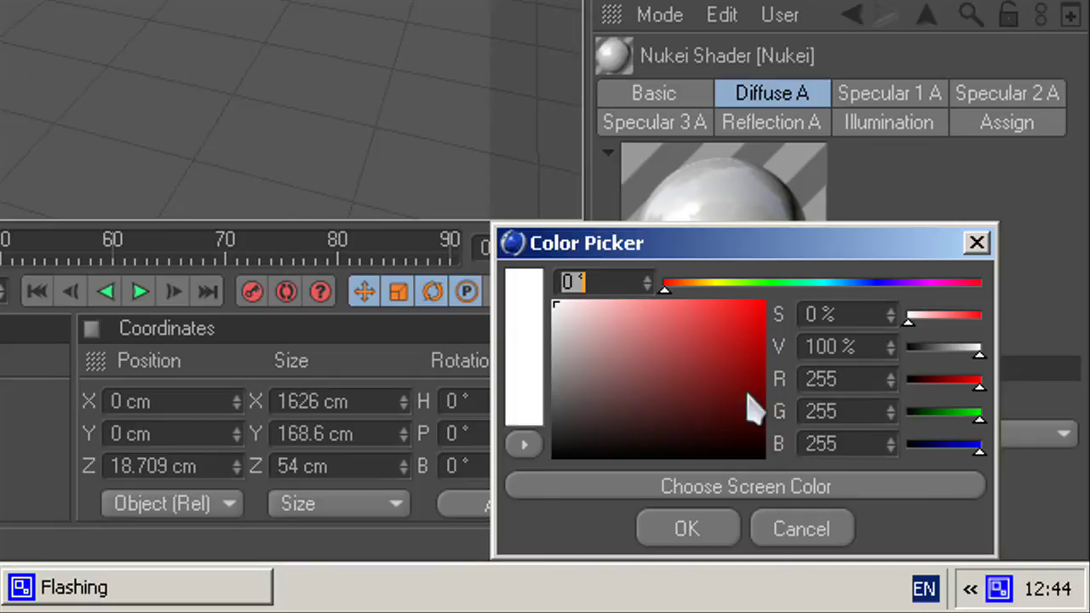
{"action": "left_click_drag", "start_coordinate": [712, 358], "coordinate": [788, 285]}
{"action": "left_click_drag", "start_coordinate": [749, 339], "coordinate": [764, 303]}
{"action": "left_click", "coordinate": [683, 527]}
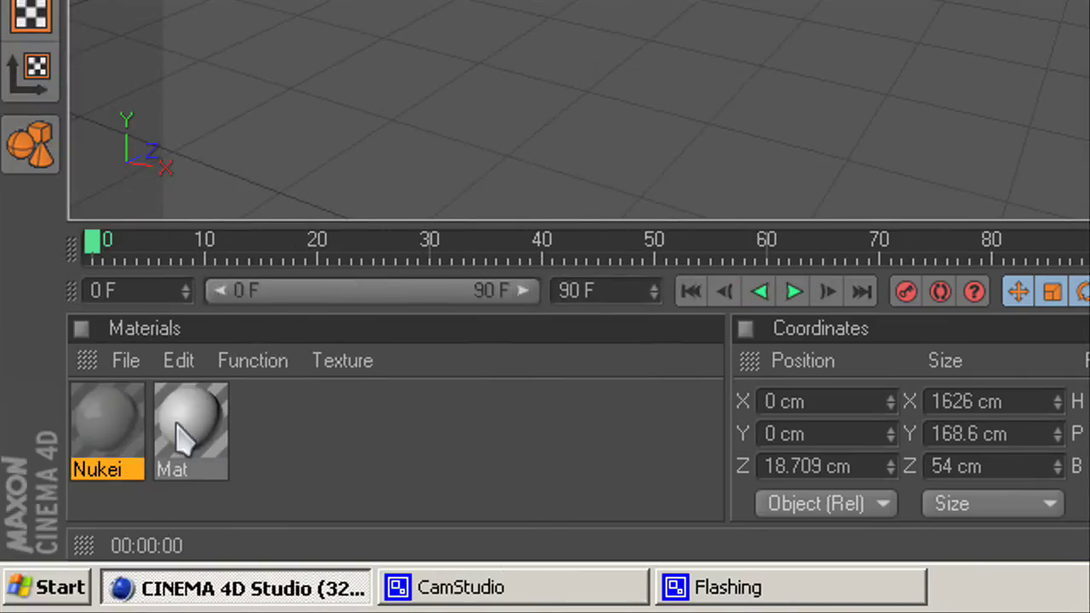
Step: Set the standard material Mat's color to black, with R, G and B at 0
{"action": "left_click", "coordinate": [209, 432]}
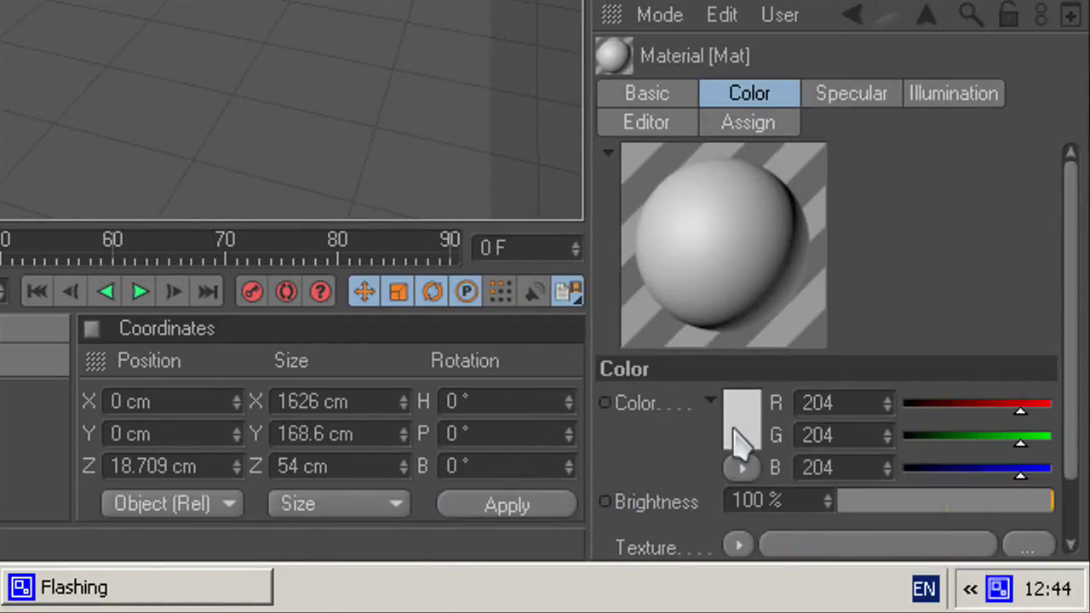
{"action": "left_click", "coordinate": [731, 439]}
{"action": "left_click_drag", "start_coordinate": [681, 367], "coordinate": [481, 494]}
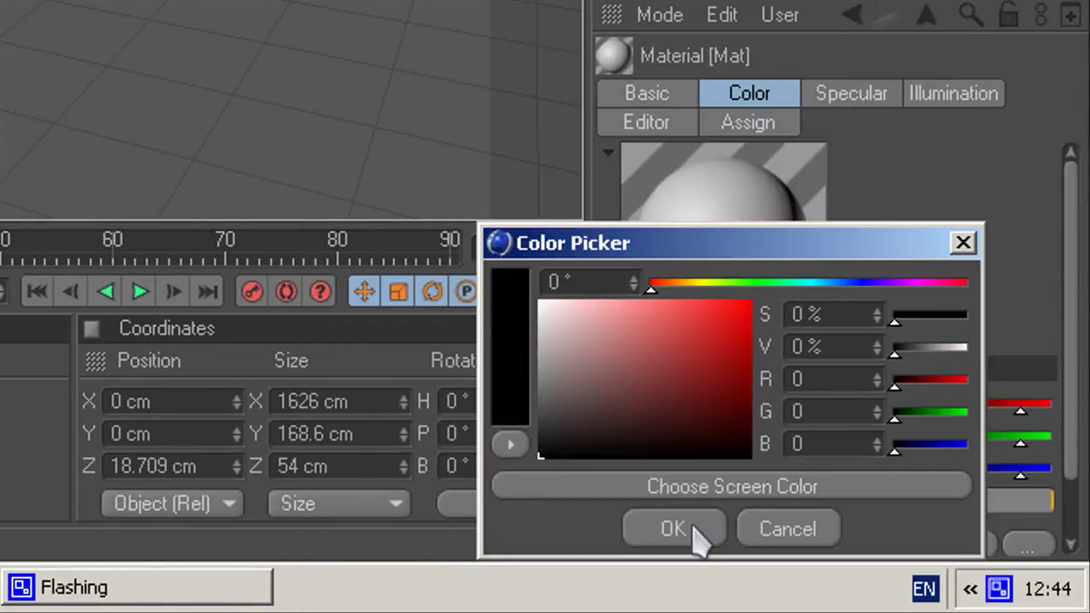
{"action": "left_click", "coordinate": [693, 528]}
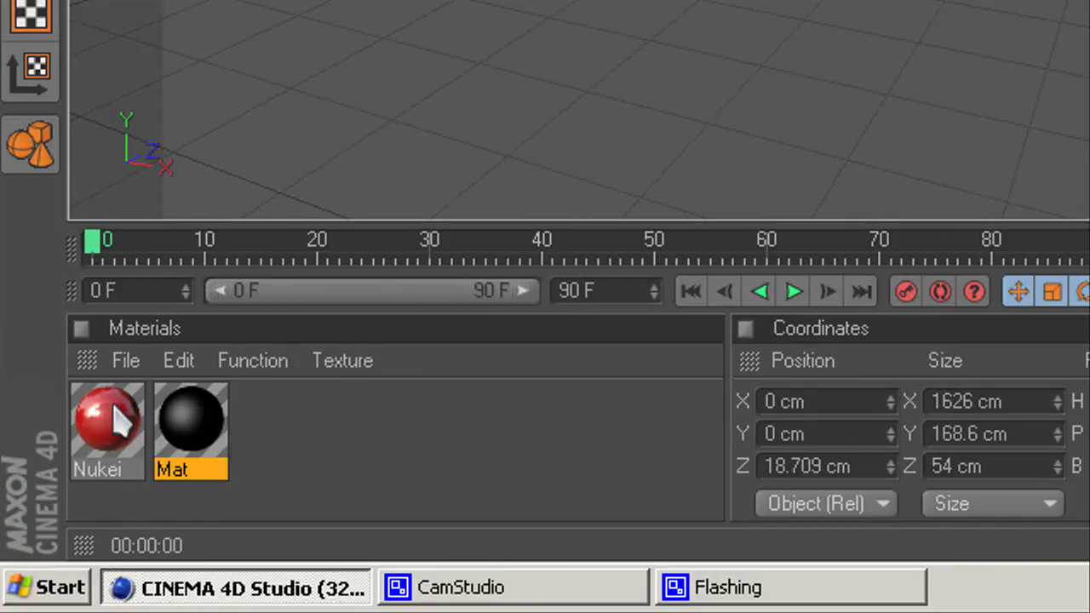
{"action": "left_click", "coordinate": [113, 417]}
{"action": "left_click", "coordinate": [197, 419]}
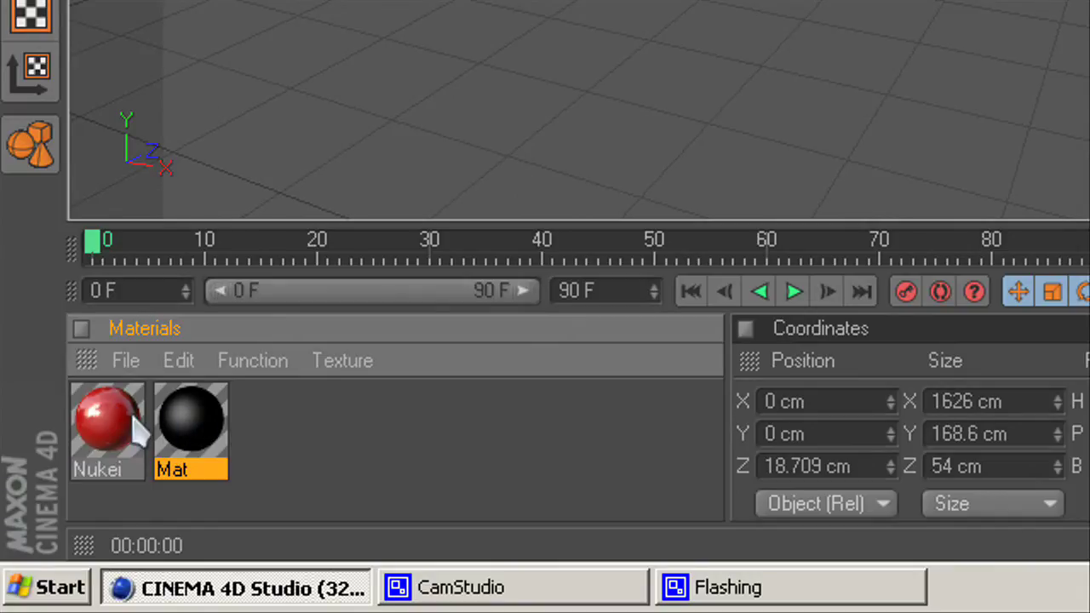
{"action": "left_click", "coordinate": [133, 460]}
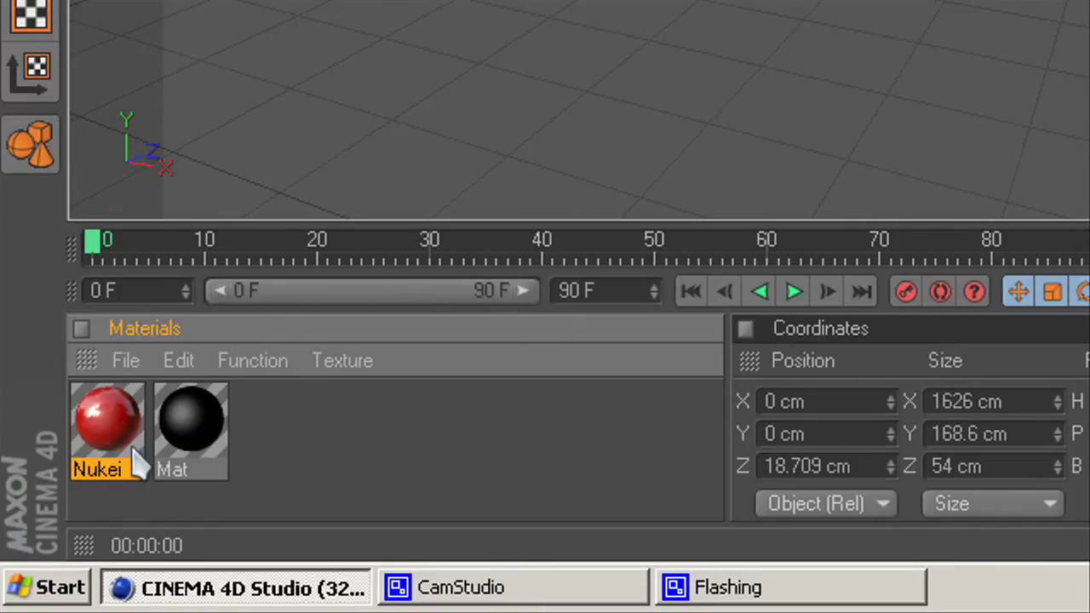
{"action": "left_click", "coordinate": [196, 444]}
{"action": "left_click", "coordinate": [113, 417]}
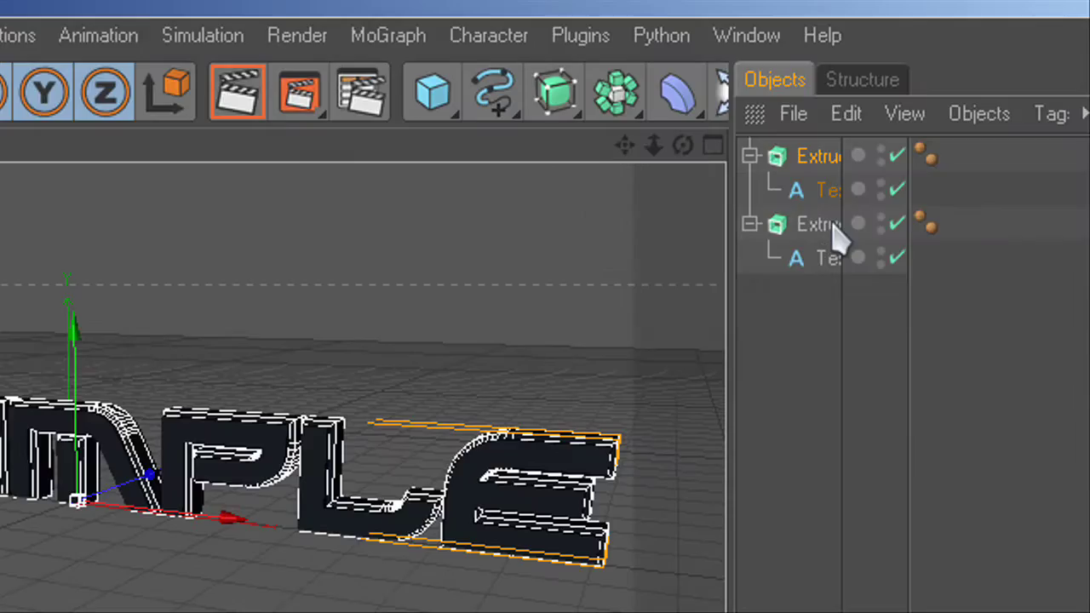
Step: Apply the red Nukei material to the 80 cm deep extrusion and the black Mat material to the 40 cm deep one
{"action": "left_click", "coordinate": [834, 236]}
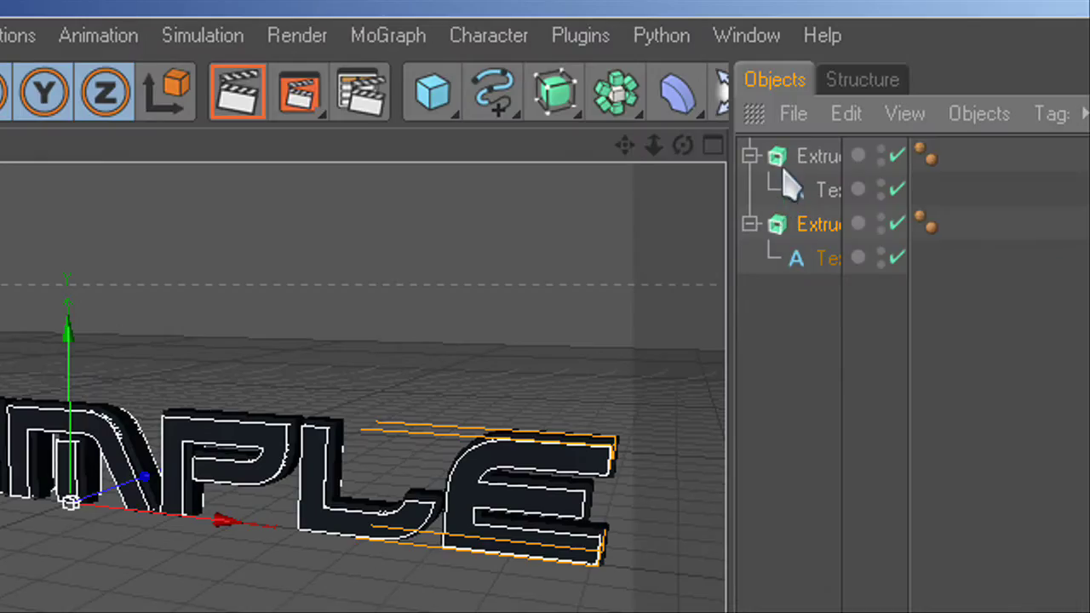
{"action": "left_click", "coordinate": [782, 157]}
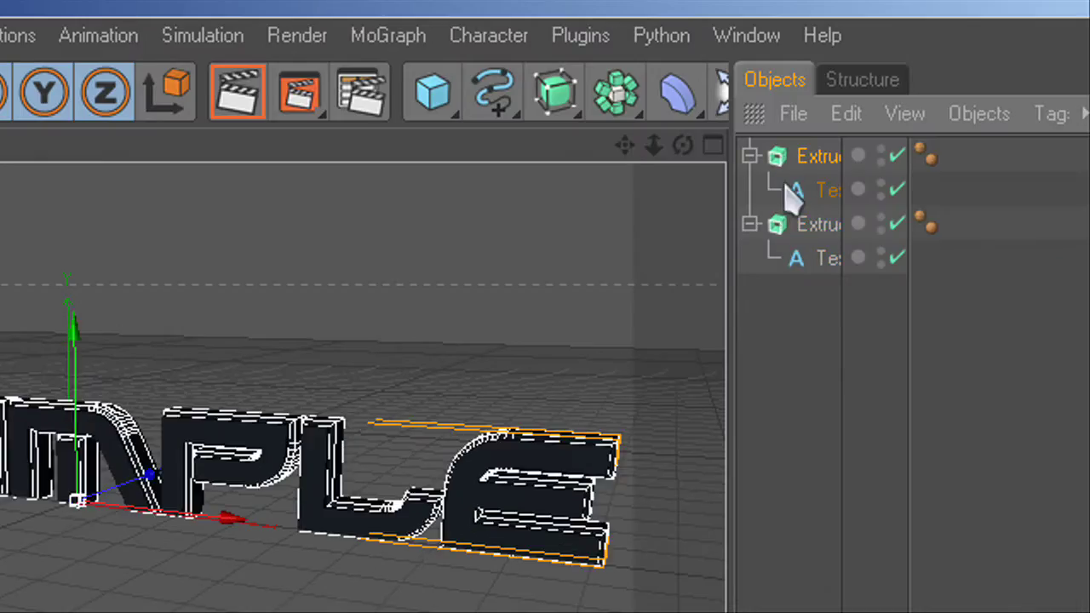
{"action": "left_click", "coordinate": [795, 224]}
{"action": "left_click_drag", "start_coordinate": [364, 317], "coordinate": [361, 288], "text": "alt"}
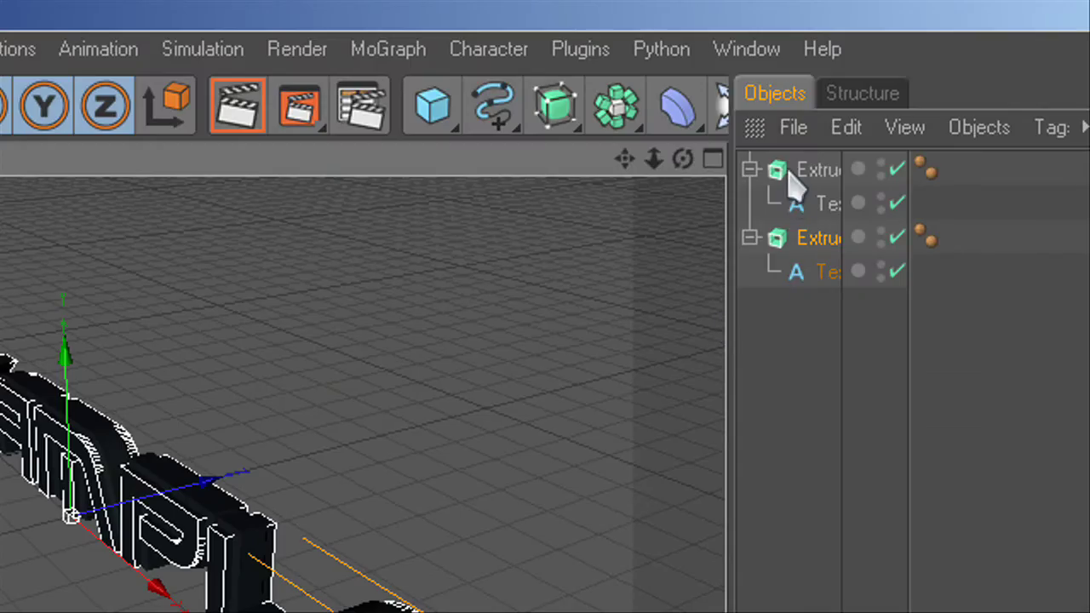
{"action": "left_click", "coordinate": [791, 175]}
{"action": "left_click", "coordinate": [792, 241]}
{"action": "left_click", "coordinate": [794, 174]}
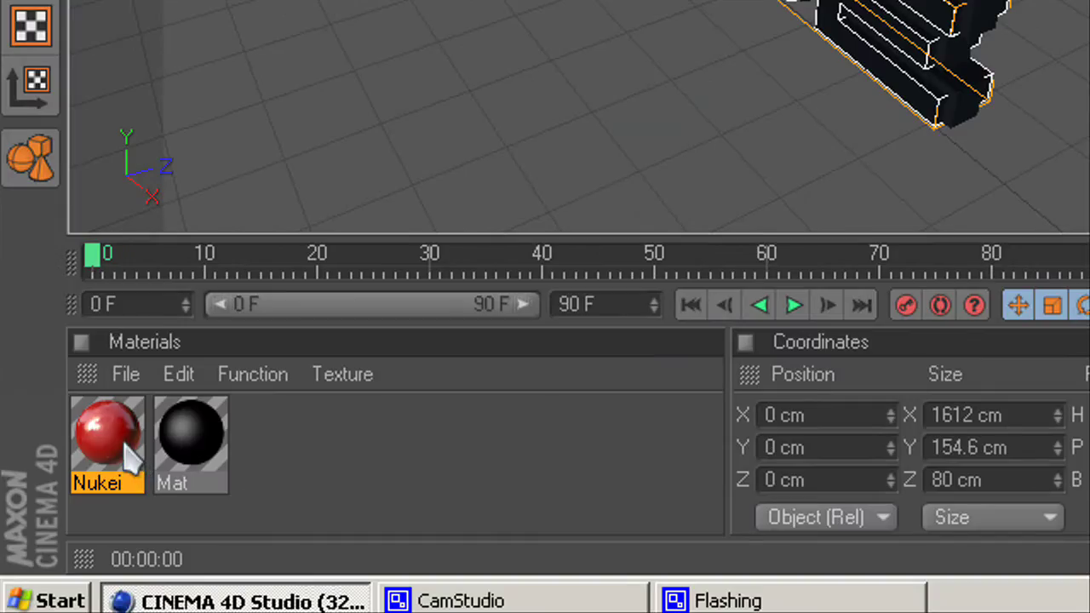
{"action": "left_click_drag", "start_coordinate": [119, 442], "coordinate": [830, 240]}
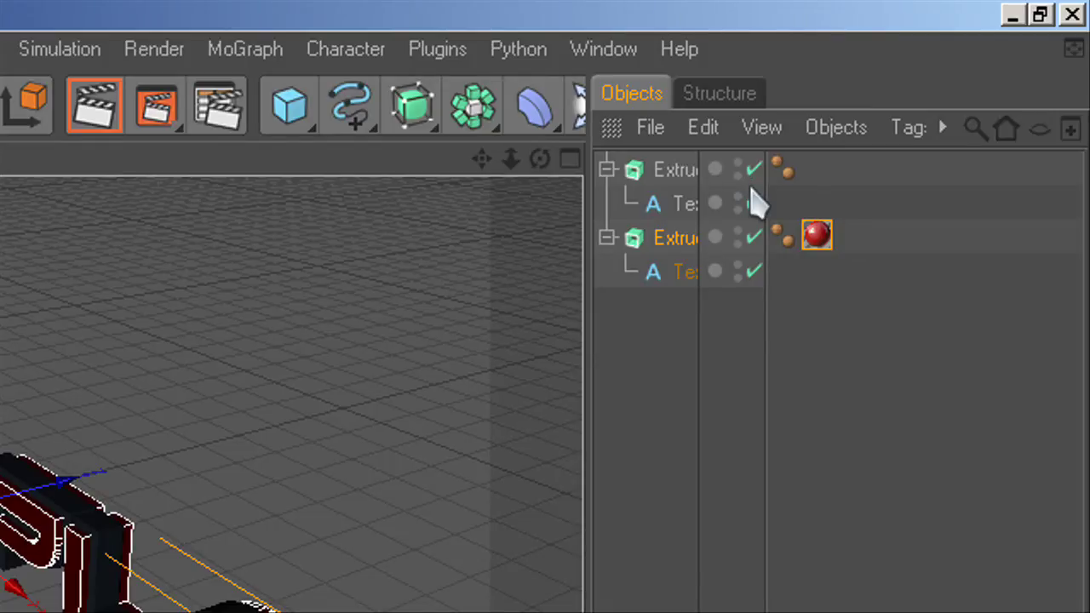
{"action": "left_click_drag", "start_coordinate": [751, 189], "coordinate": [751, 189]}
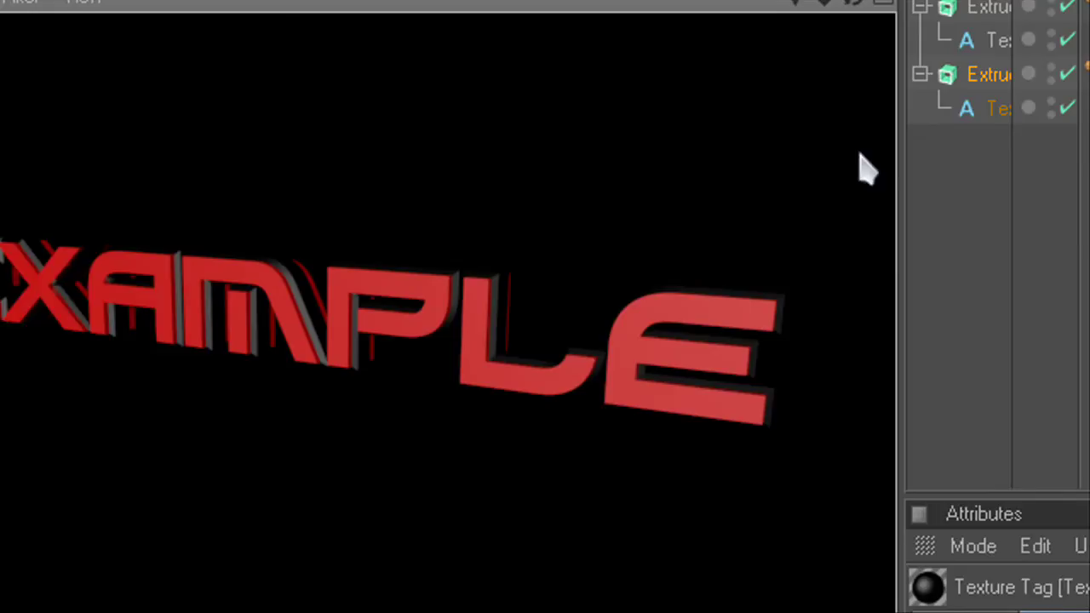
{"action": "left_click", "coordinate": [1011, 128]}
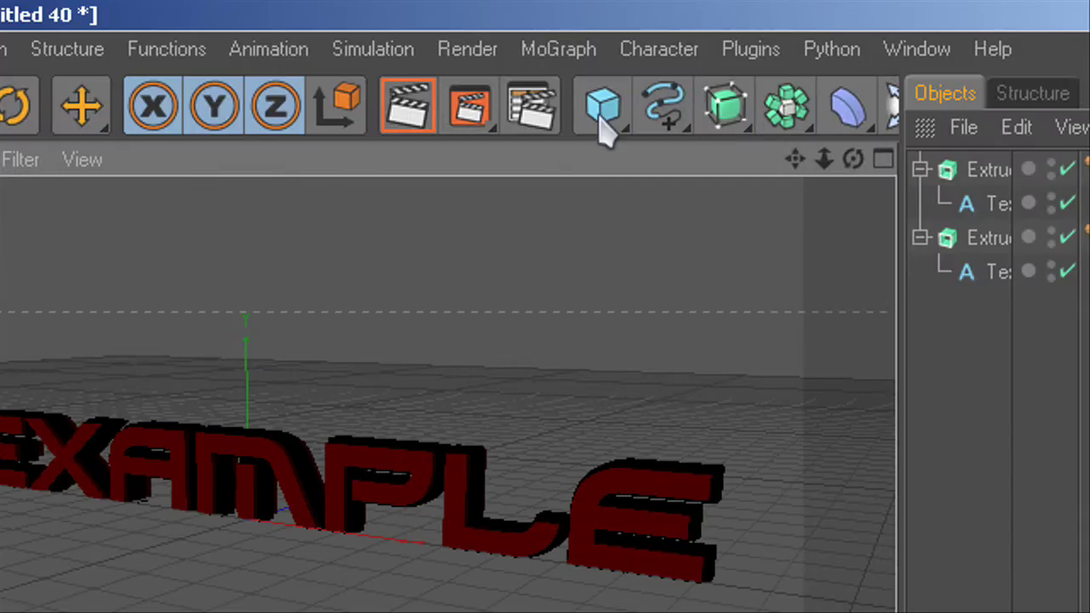
Step: Add a Plane object as a floor and set its width and height to 999999 cm
{"action": "left_click", "coordinate": [603, 124]}
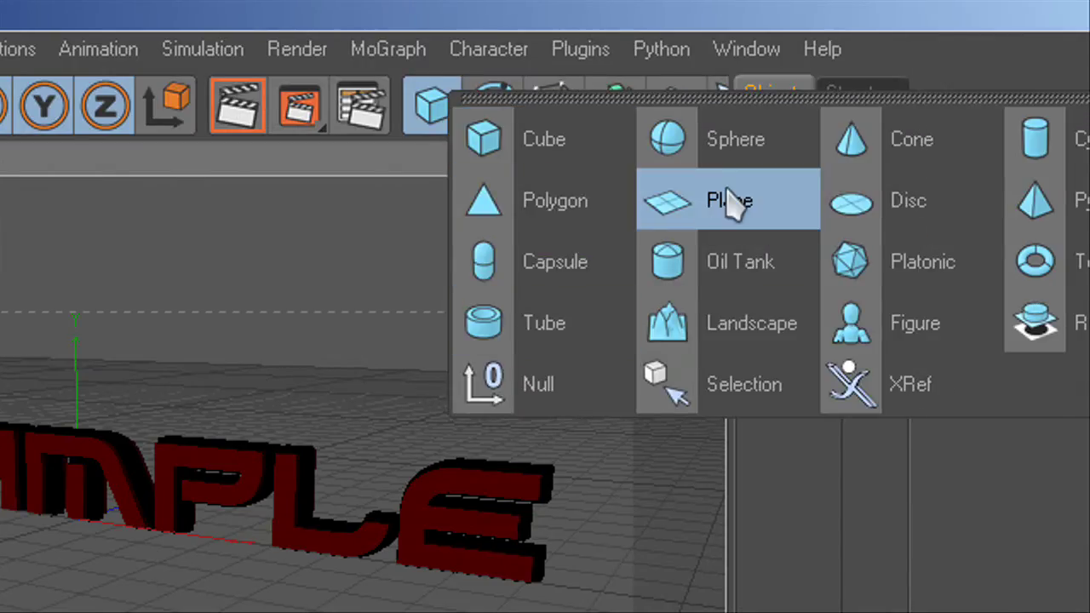
{"action": "left_click", "coordinate": [898, 199]}
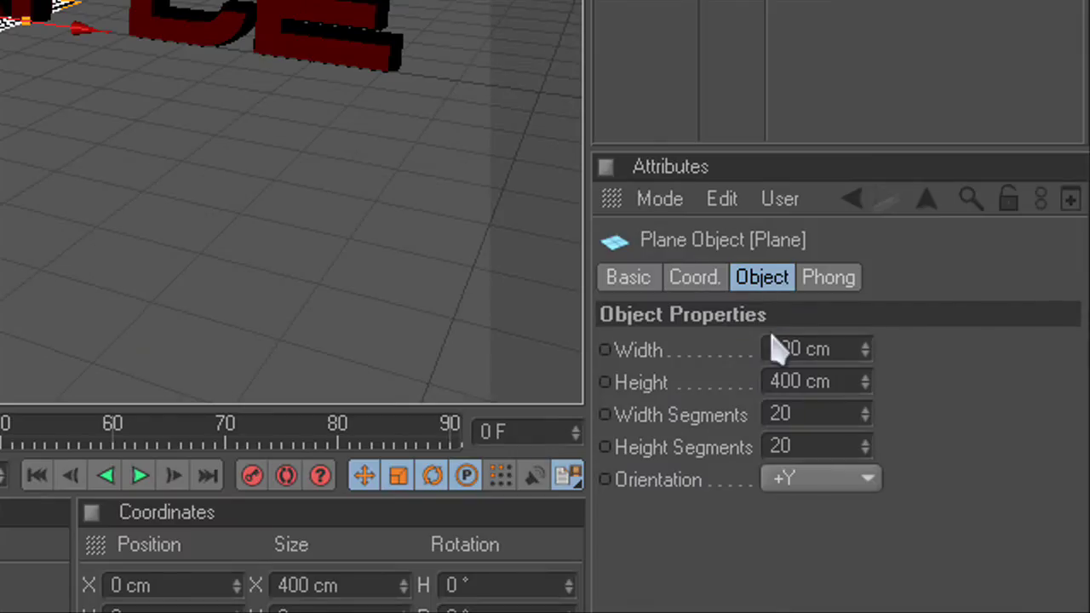
{"action": "left_click", "coordinate": [800, 350]}
{"action": "type", "text": "9"}
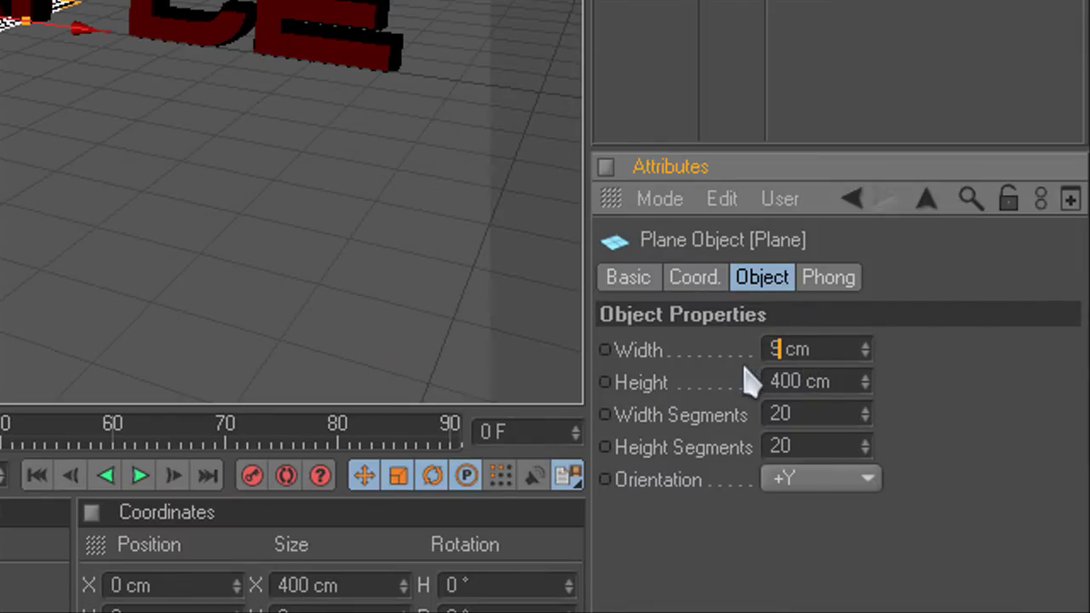
{"action": "type", "text": "99999"}
{"action": "left_click", "coordinate": [778, 382]}
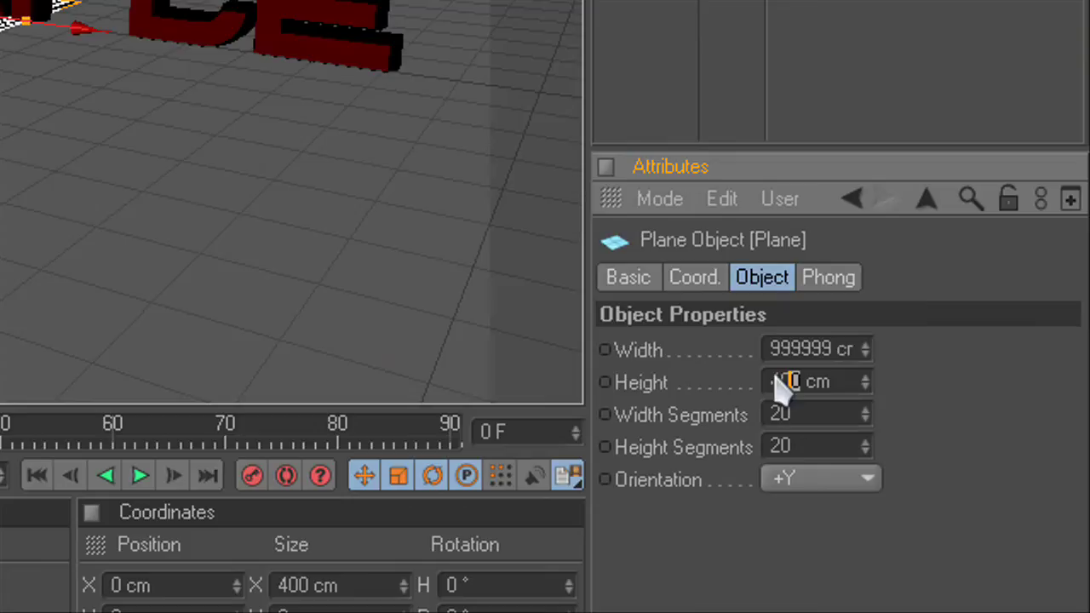
{"action": "type", "text": "999999 cr"}
{"action": "left_click", "coordinate": [736, 23]}
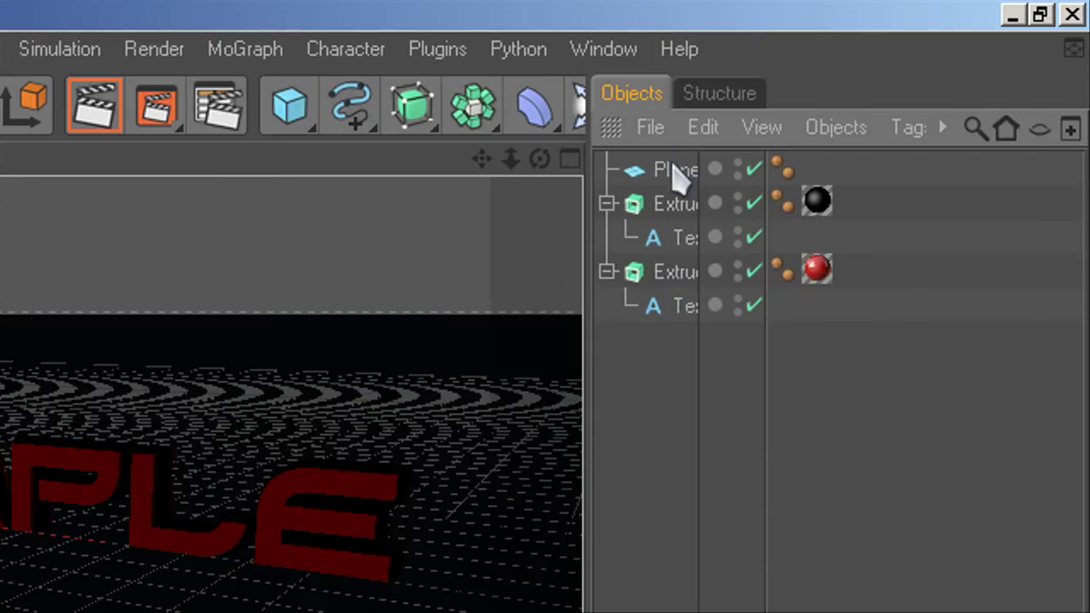
Step: Select the floor plane and render a preview of the text standing on it
{"action": "left_click", "coordinate": [675, 172]}
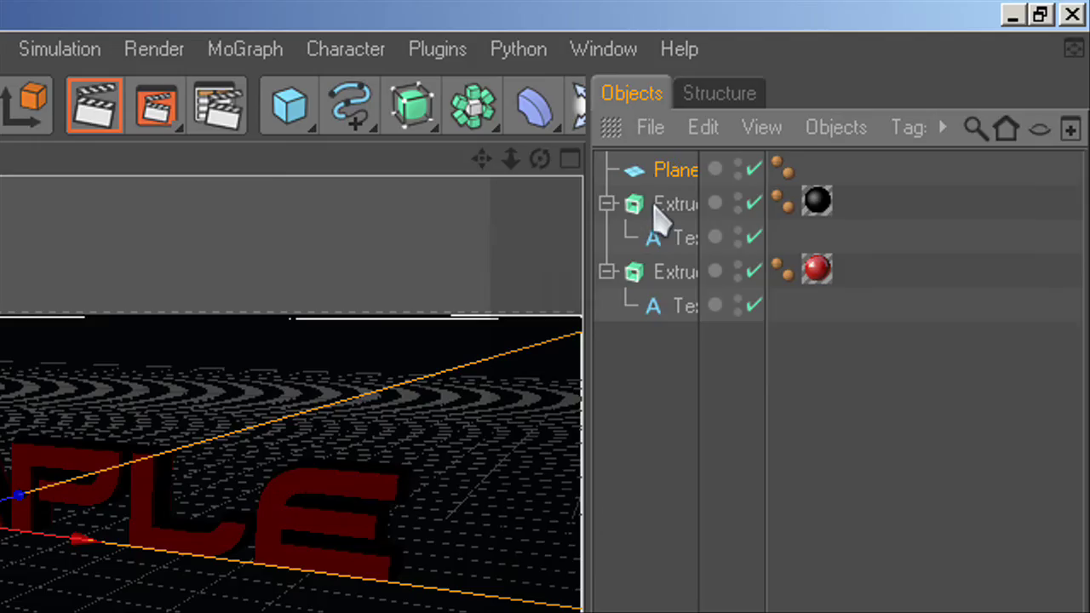
{"action": "left_click", "coordinate": [655, 206]}
{"action": "left_click", "coordinate": [654, 174]}
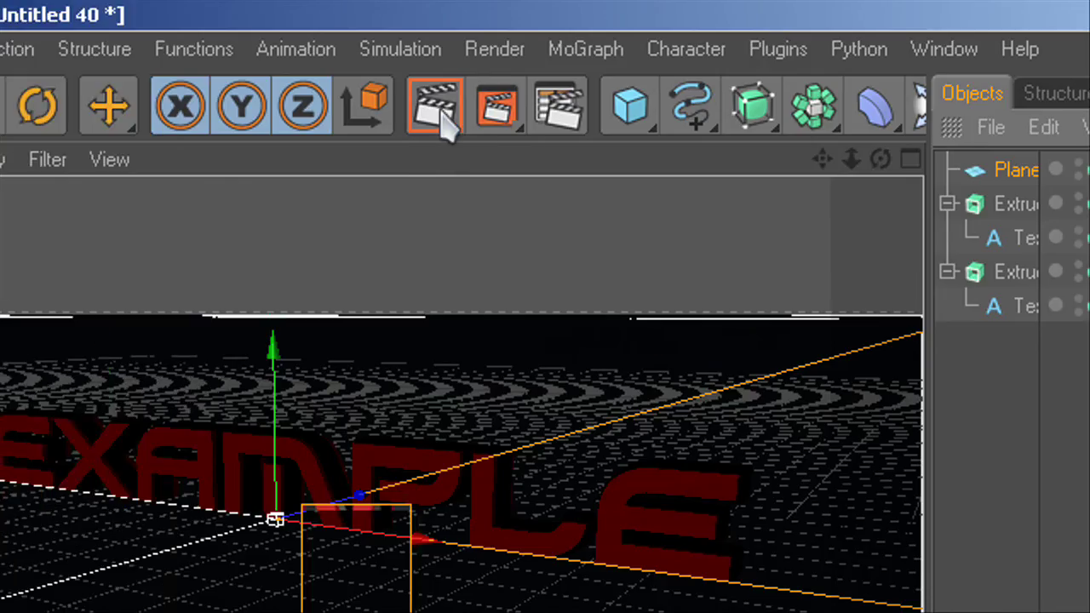
{"action": "left_click", "coordinate": [102, 117]}
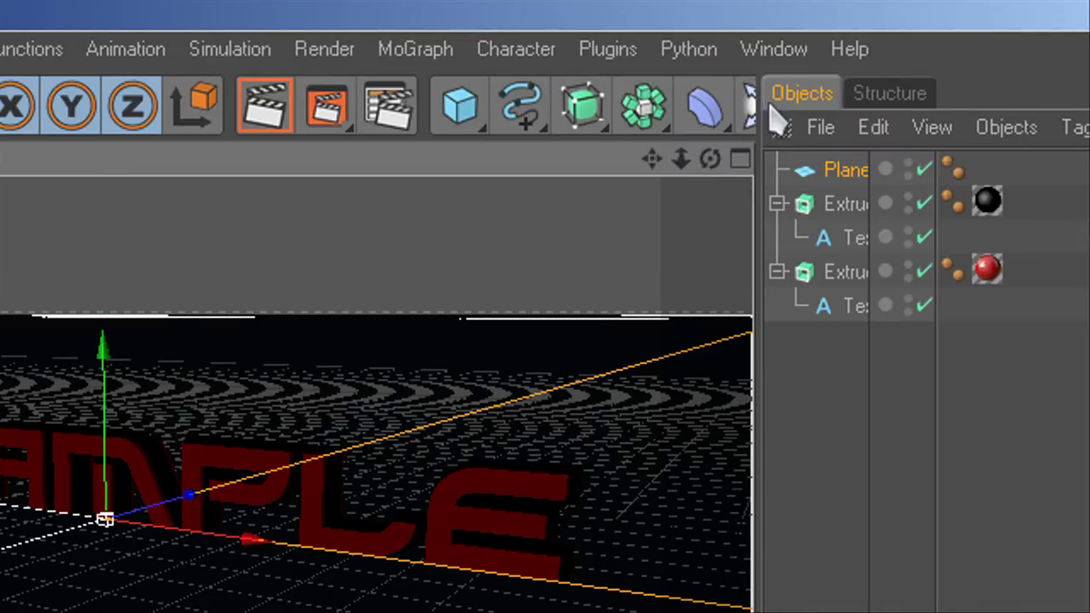
Step: Add a Light object and move it about 220 cm along its Z axis to the front of the text
{"action": "left_click", "coordinate": [748, 94]}
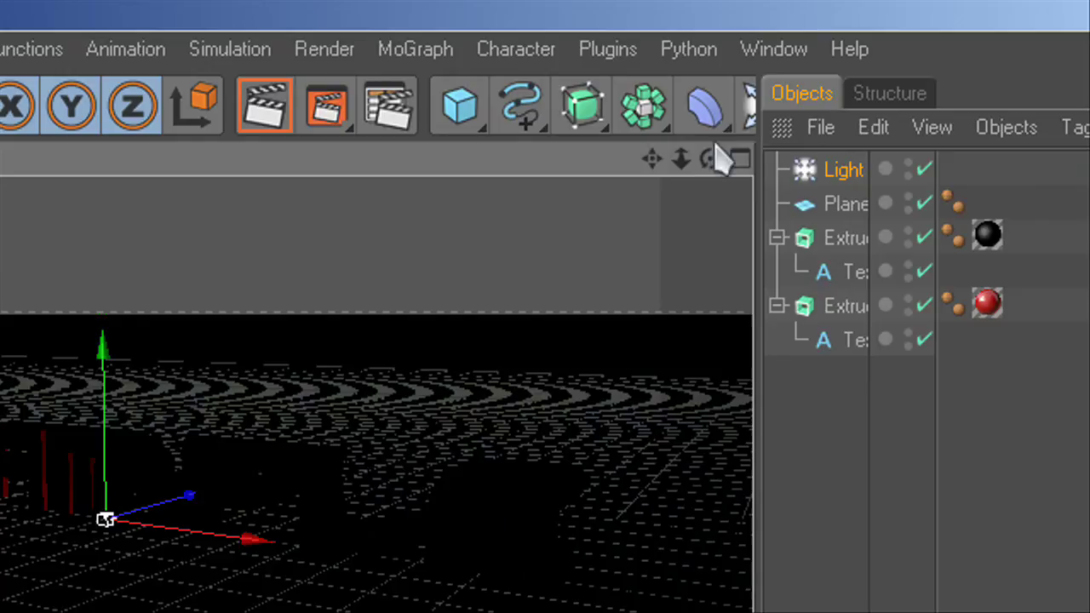
{"action": "left_click", "coordinate": [746, 101]}
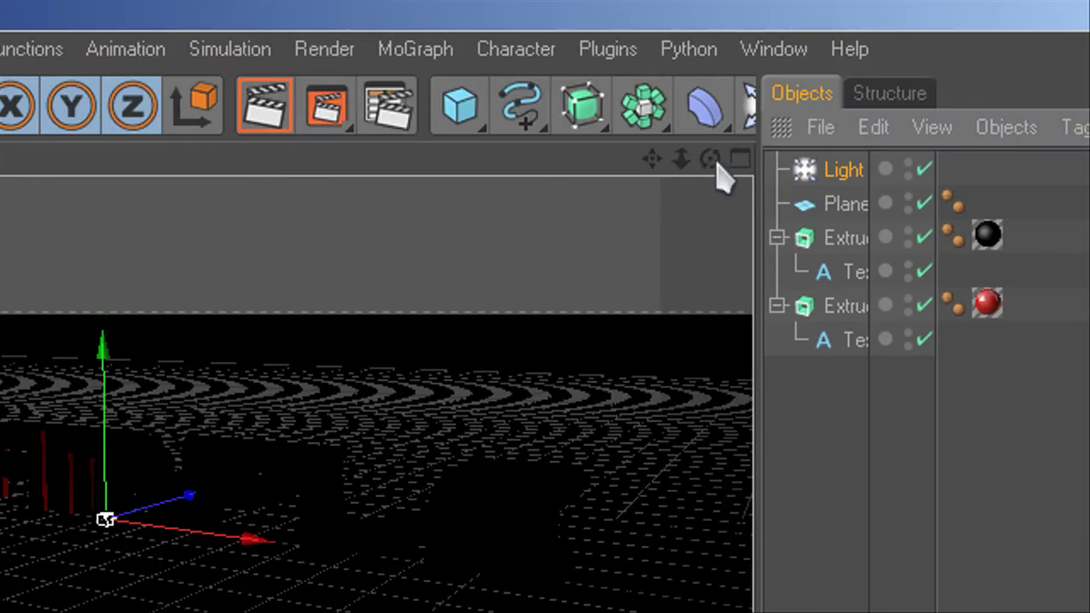
{"action": "left_click_drag", "start_coordinate": [715, 161], "coordinate": [376, 276]}
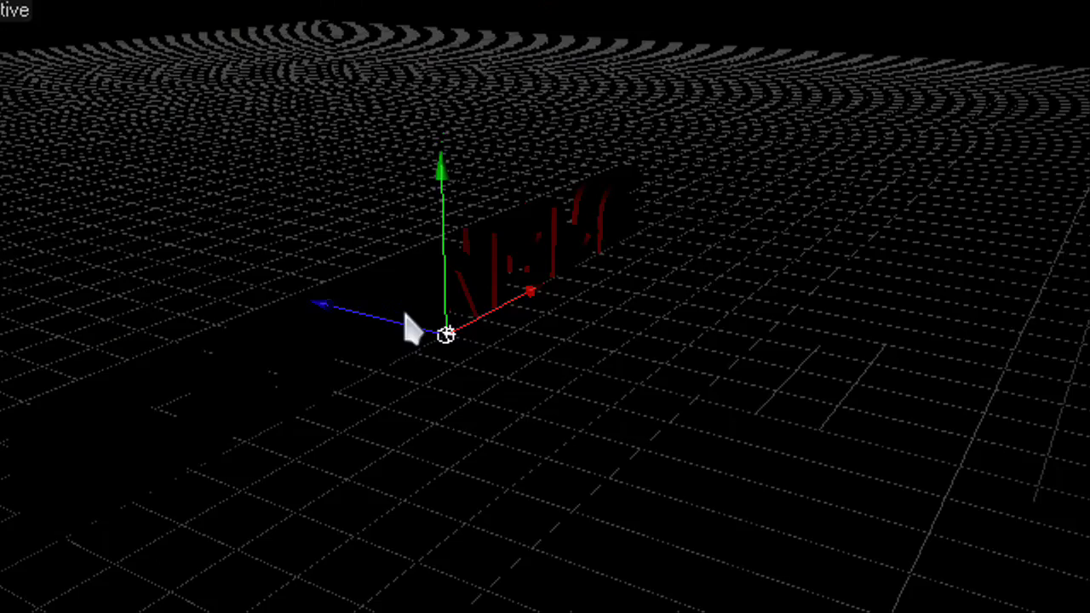
{"action": "left_click_drag", "start_coordinate": [62, 338], "coordinate": [421, 485]}
{"action": "left_click_drag", "start_coordinate": [366, 285], "coordinate": [443, 303]}
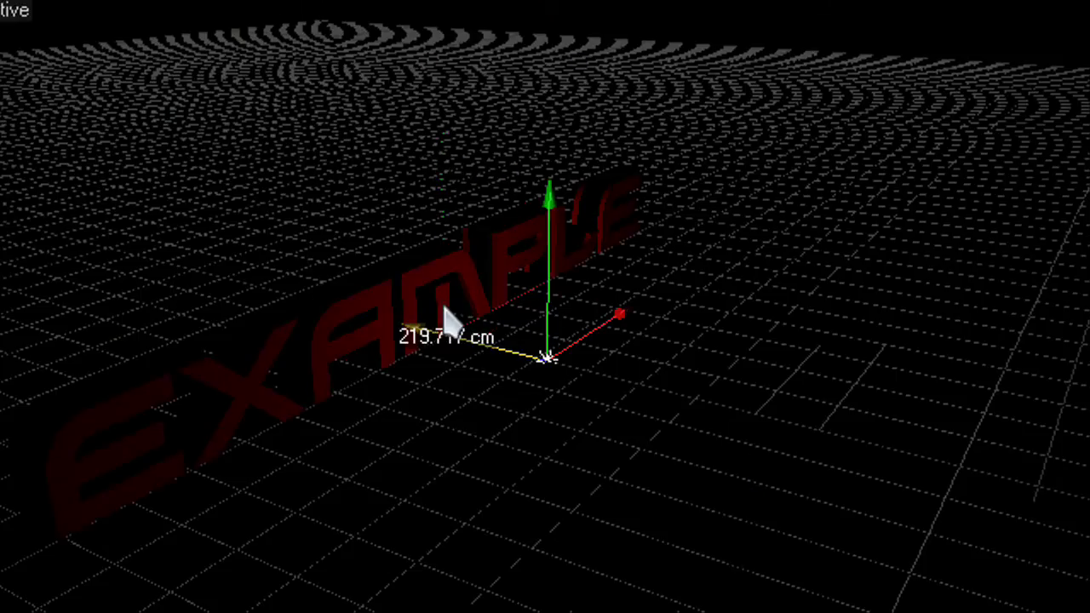
Step: Try the light above the text with a slight sideways shift, and bring it back down near the floor in front of the letters
{"action": "left_click_drag", "start_coordinate": [543, 315], "coordinate": [546, 105]}
{"action": "left_click_drag", "start_coordinate": [736, 464], "coordinate": [730, 461]}
{"action": "left_click_drag", "start_coordinate": [580, 187], "coordinate": [559, 195]}
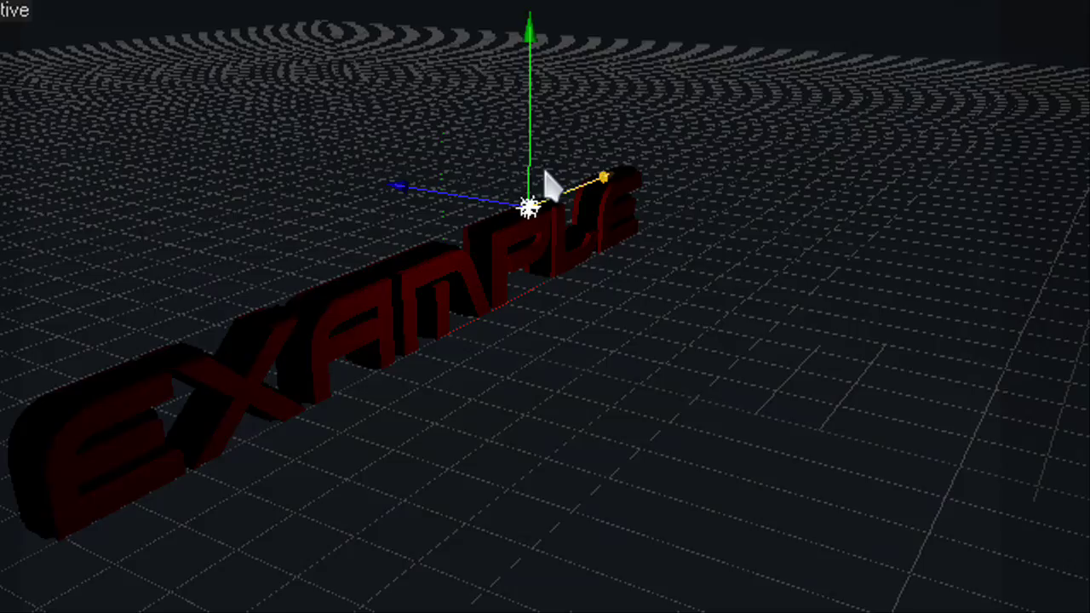
{"action": "left_click_drag", "start_coordinate": [526, 164], "coordinate": [526, 210]}
{"action": "left_click_drag", "start_coordinate": [737, 479], "coordinate": [730, 463]}
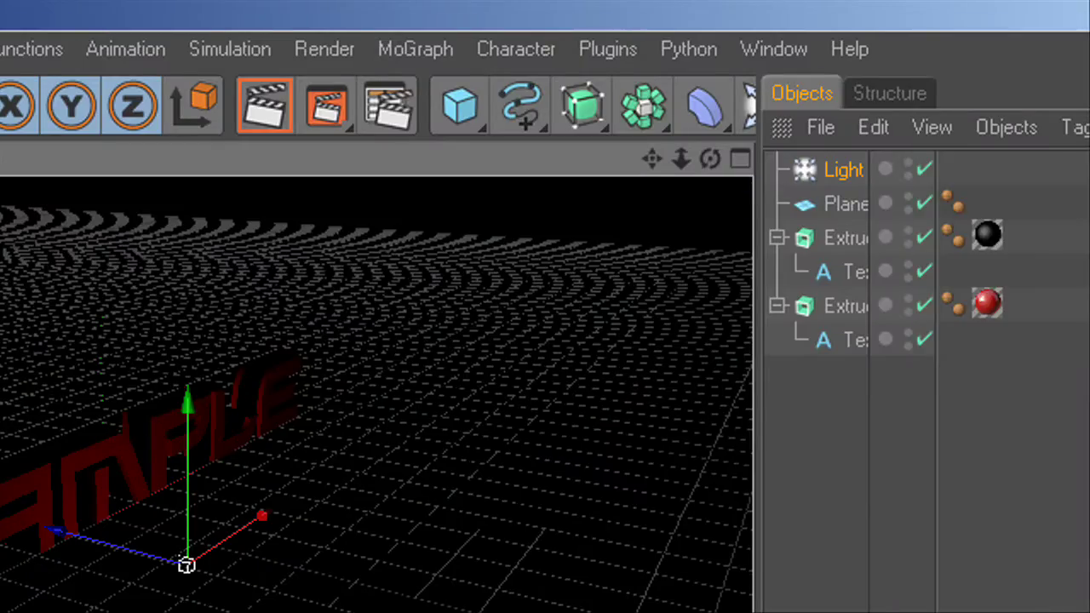
Step: Face the text from the front and render a preview of the view with the low light
{"action": "left_click_drag", "start_coordinate": [706, 157], "coordinate": [389, 457]}
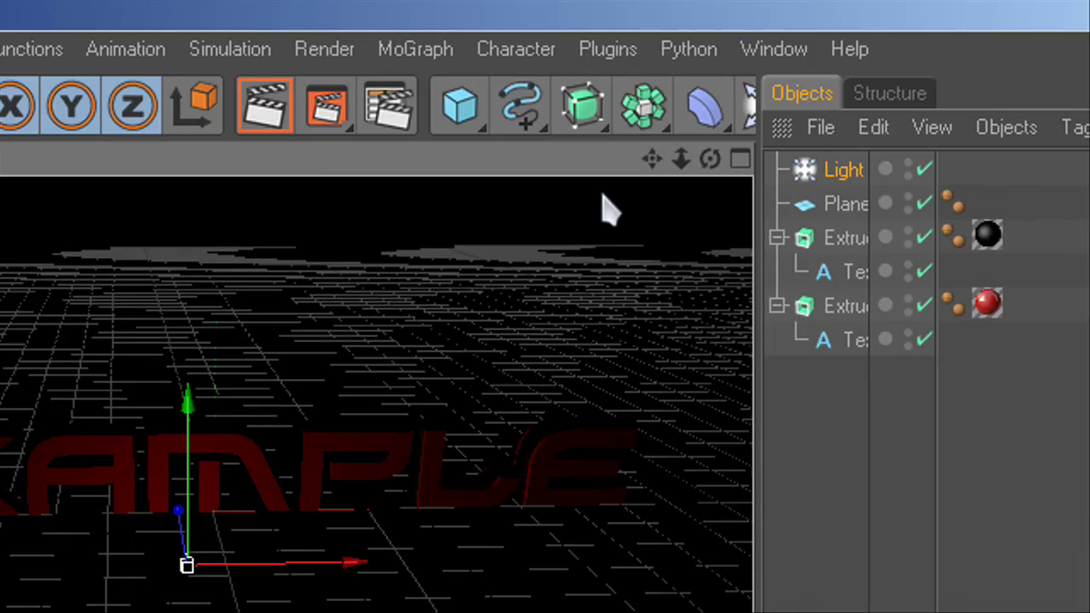
{"action": "left_click_drag", "start_coordinate": [652, 158], "coordinate": [389, 469]}
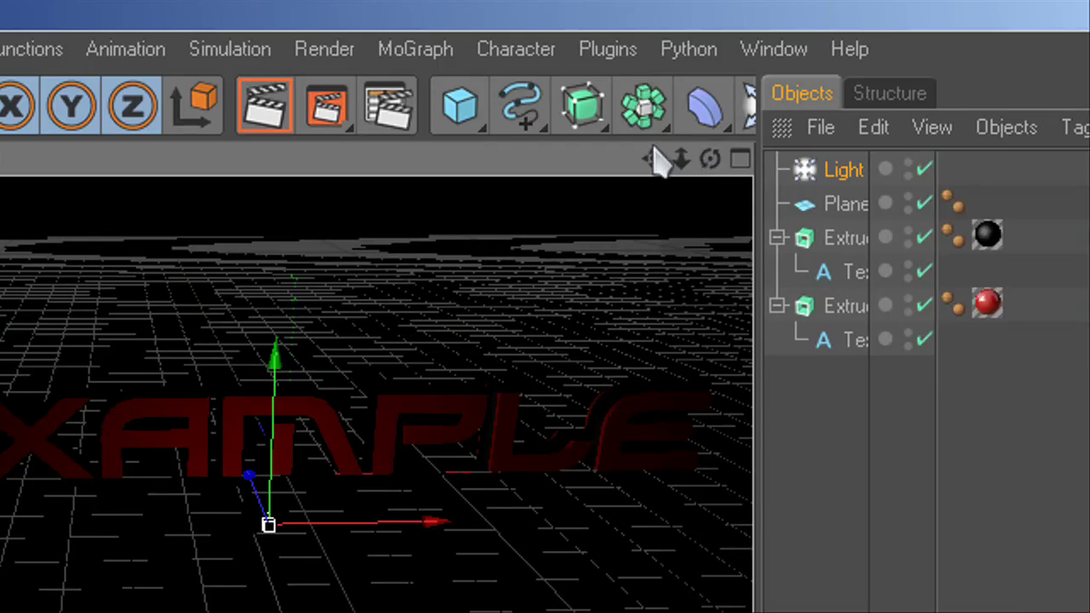
{"action": "left_click_drag", "start_coordinate": [654, 155], "coordinate": [366, 313]}
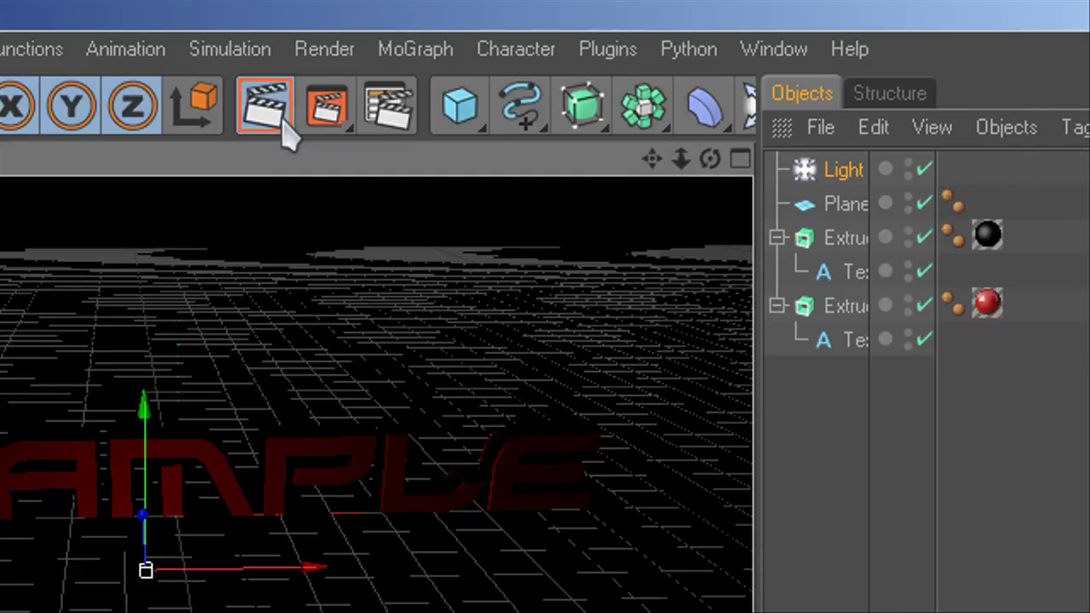
{"action": "left_click", "coordinate": [283, 120]}
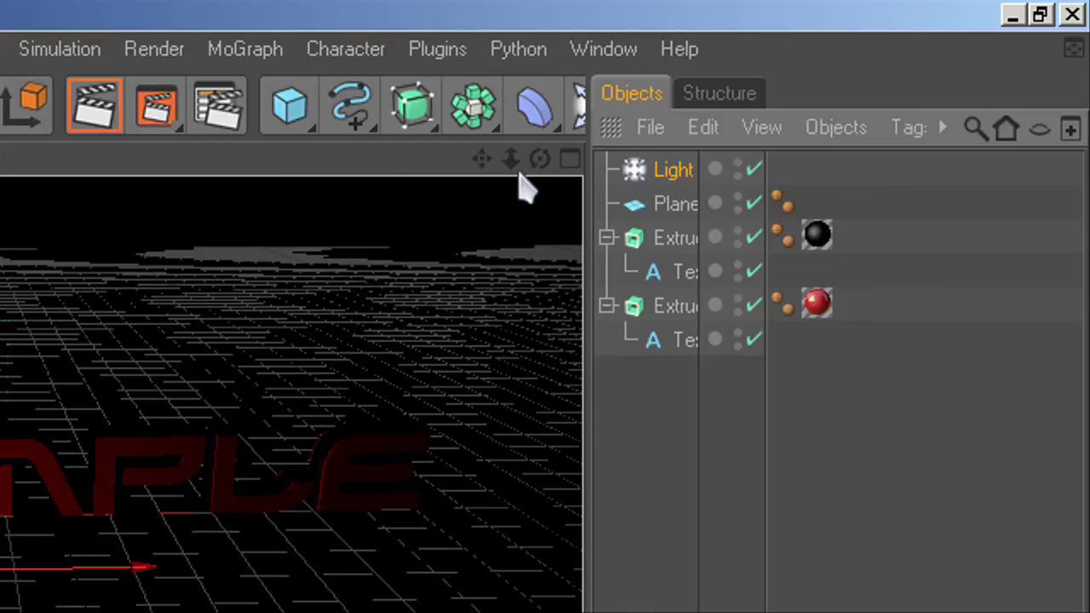
Step: Raise the light well above the text, keeping it in front of the letters, and render a preview from the front
{"action": "mouse_move", "coordinate": [366, 283]}
{"action": "left_mouse_down", "text": "alt"}
{"action": "mouse_move", "coordinate": [390, 291]}
{"action": "mouse_move", "coordinate": [141, 199]}
{"action": "mouse_move", "coordinate": [386, 287]}
{"action": "left_mouse_up", "text": "alt"}
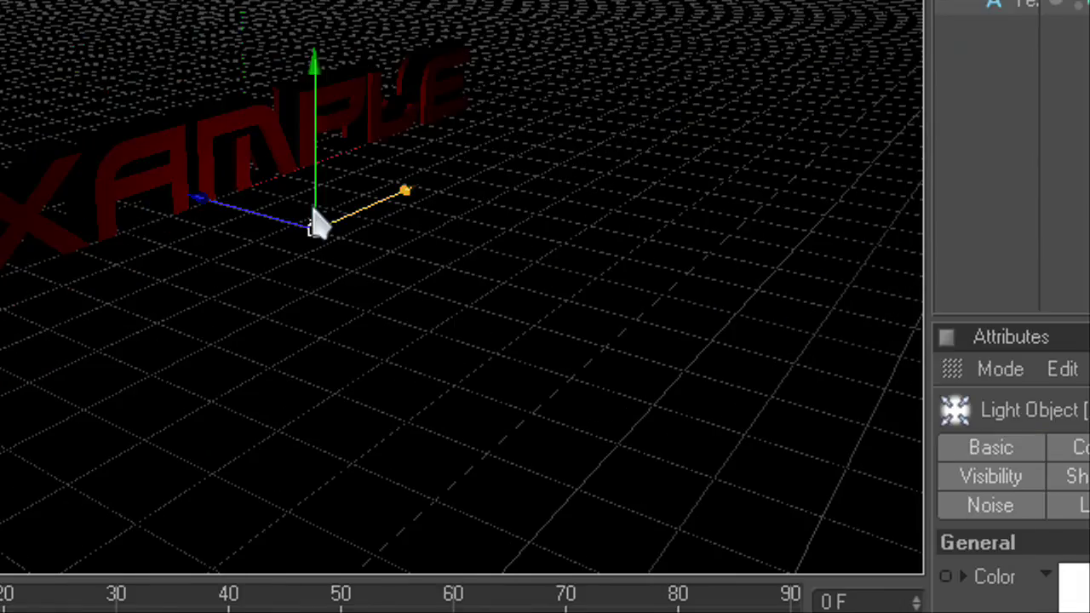
{"action": "left_click_drag", "start_coordinate": [146, 226], "coordinate": [395, 306]}
{"action": "left_click_drag", "start_coordinate": [559, 290], "coordinate": [559, 290]}
{"action": "left_click_drag", "start_coordinate": [713, 161], "coordinate": [394, 304]}
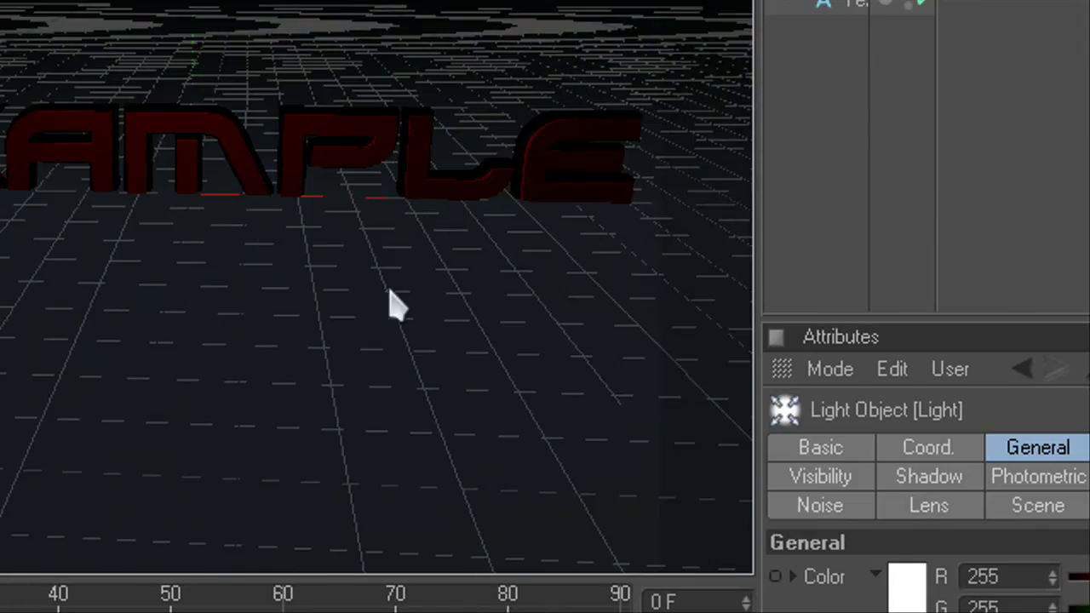
{"action": "key", "text": "ctrl+r"}
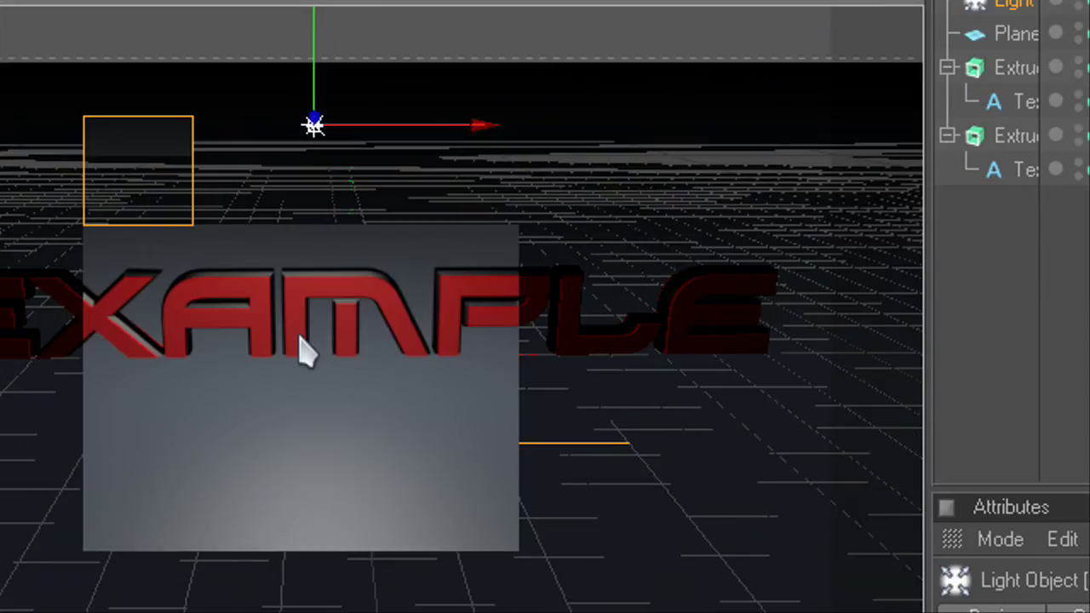